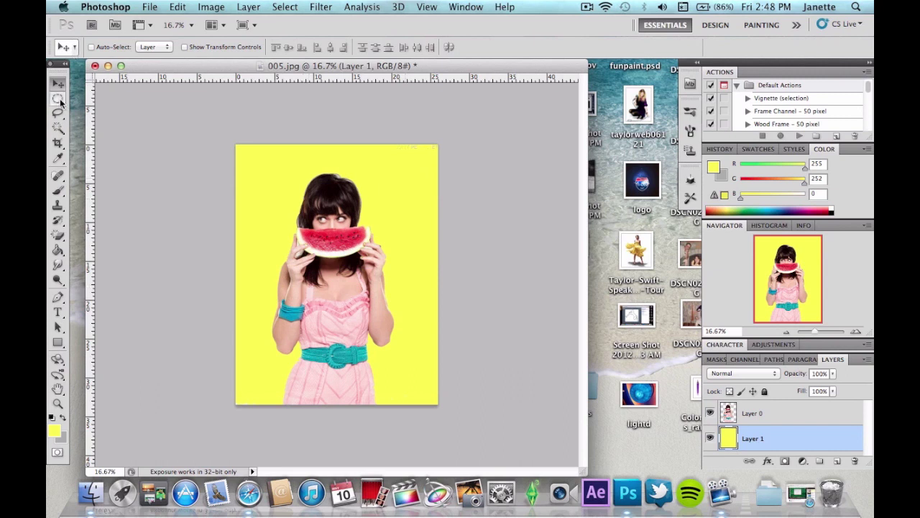
- Convert the image to Grayscale mode from Layer 0, keeping the layers unmerged and discarding the color information
{"action": "left_click", "coordinate": [709, 439]}
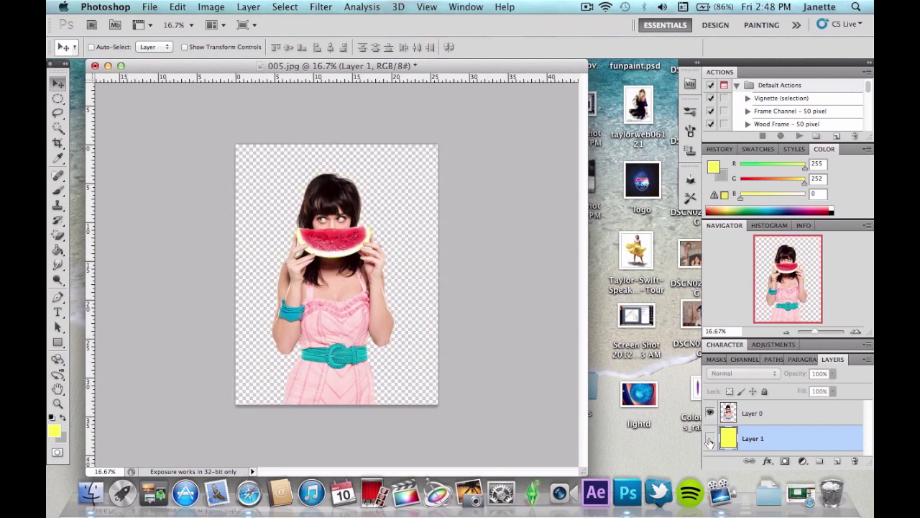
{"action": "left_click", "coordinate": [710, 438]}
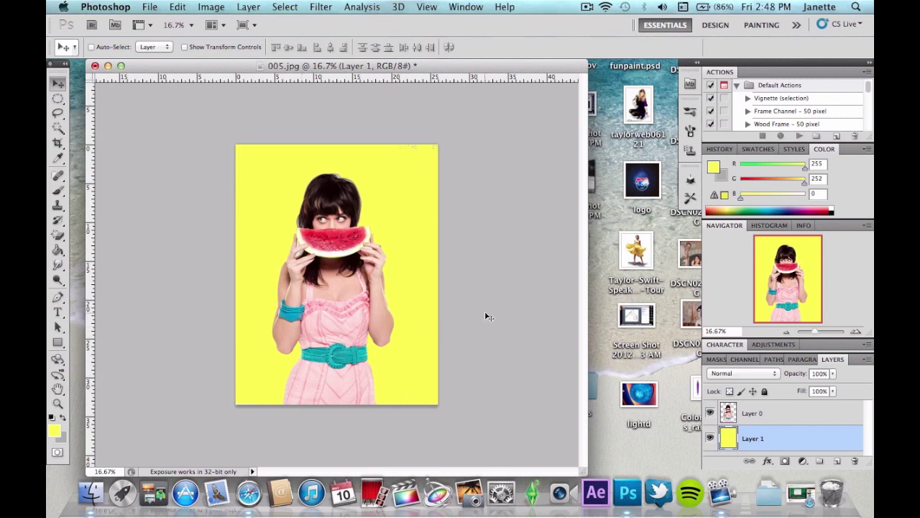
{"action": "left_click", "coordinate": [774, 416]}
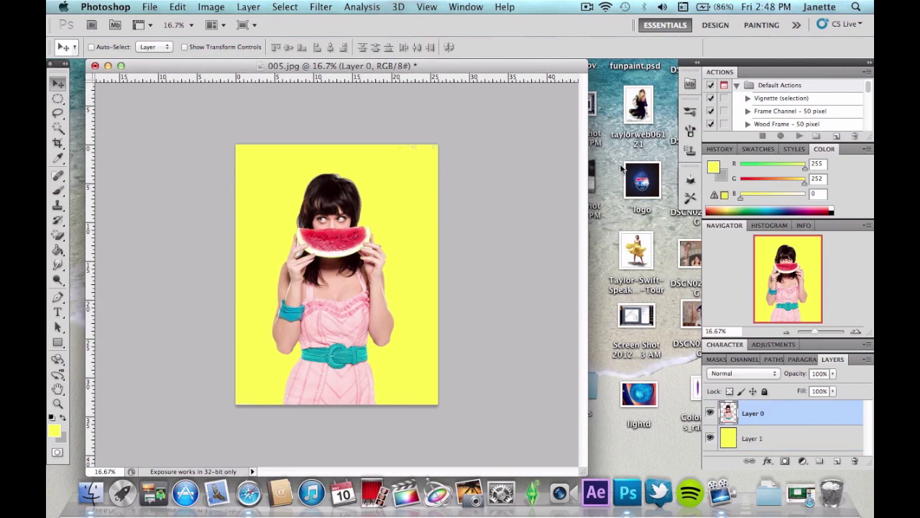
{"action": "left_click", "coordinate": [212, 7]}
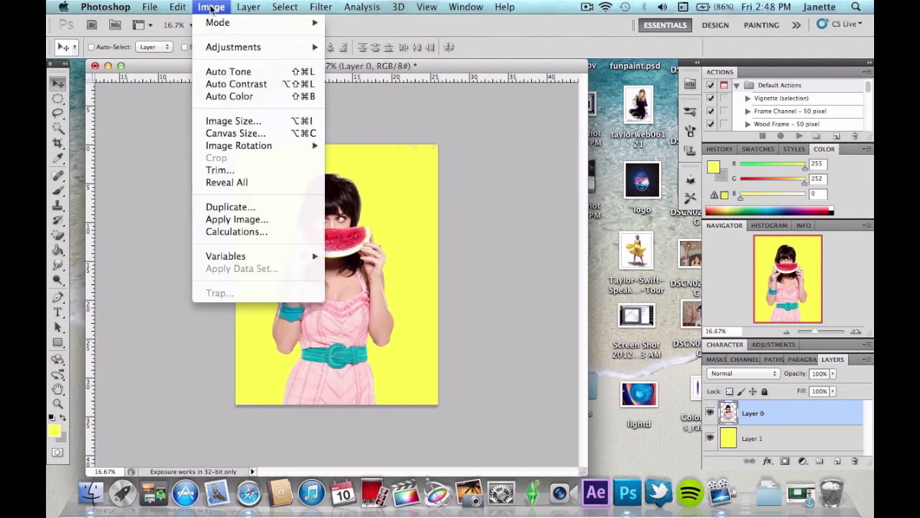
{"action": "mouse_move", "coordinate": [218, 23]}
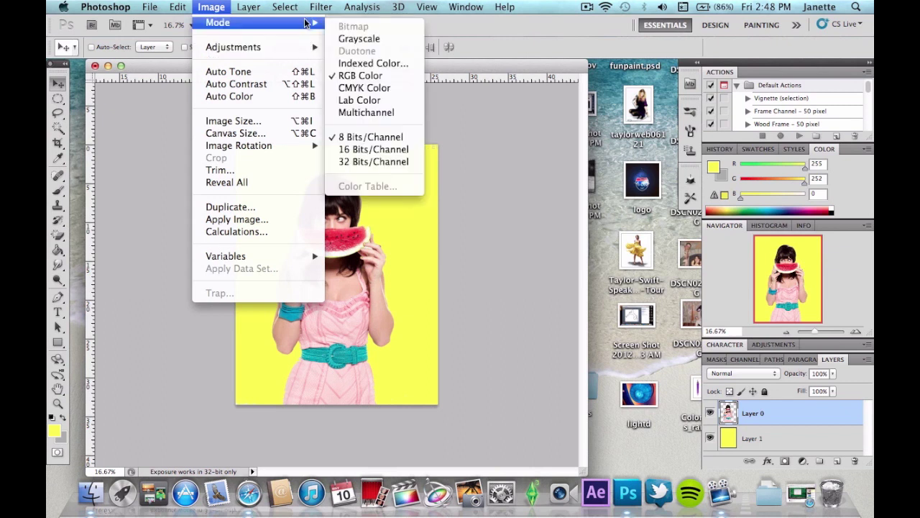
{"action": "left_click", "coordinate": [359, 38]}
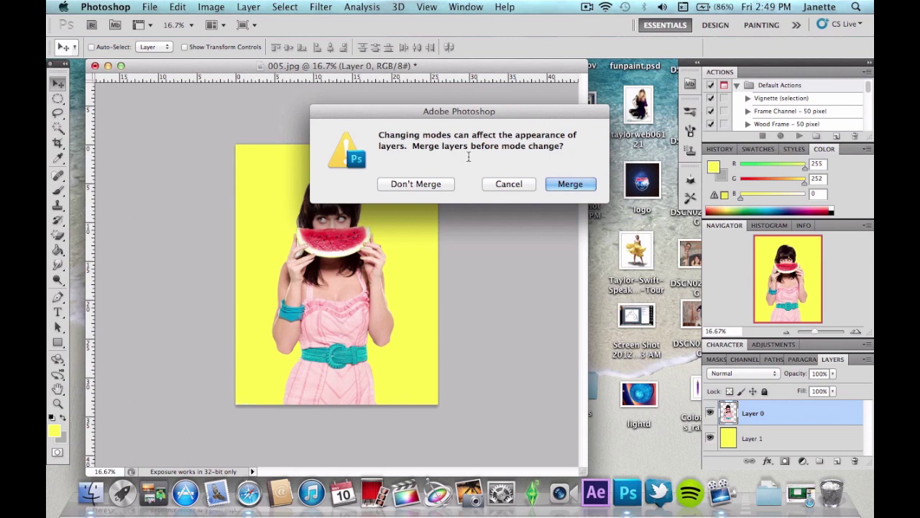
{"action": "left_click", "coordinate": [417, 185]}
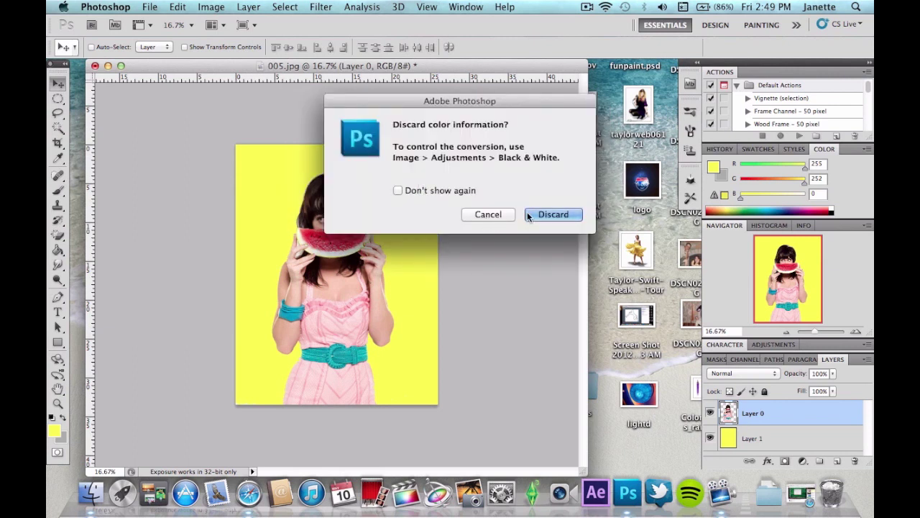
{"action": "left_click", "coordinate": [550, 213]}
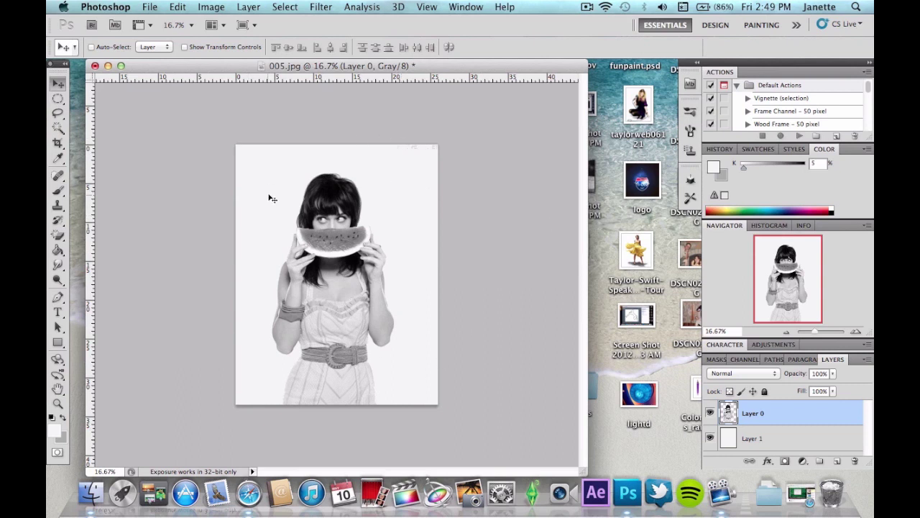
- Apply a Levels adjustment to Layer 0 with the white input level set to 152
{"action": "left_click", "coordinate": [211, 6]}
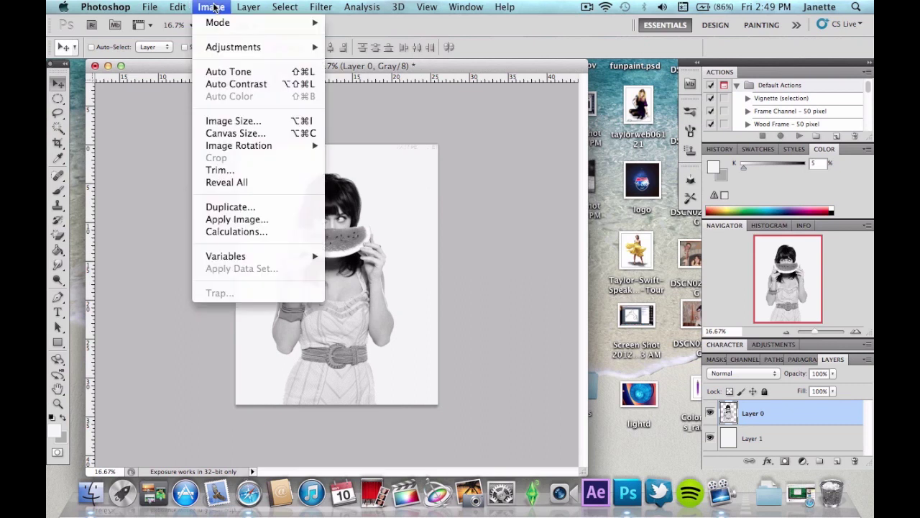
{"action": "mouse_move", "coordinate": [245, 52]}
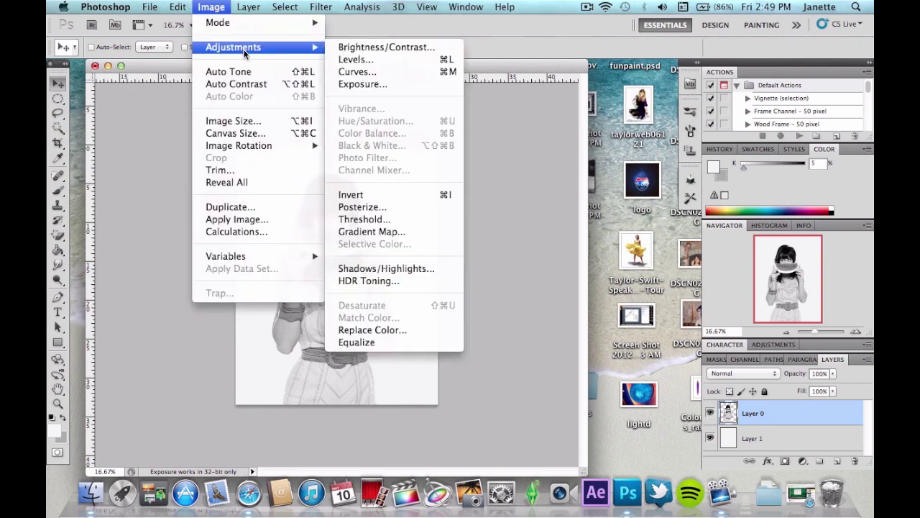
{"action": "left_click", "coordinate": [355, 60]}
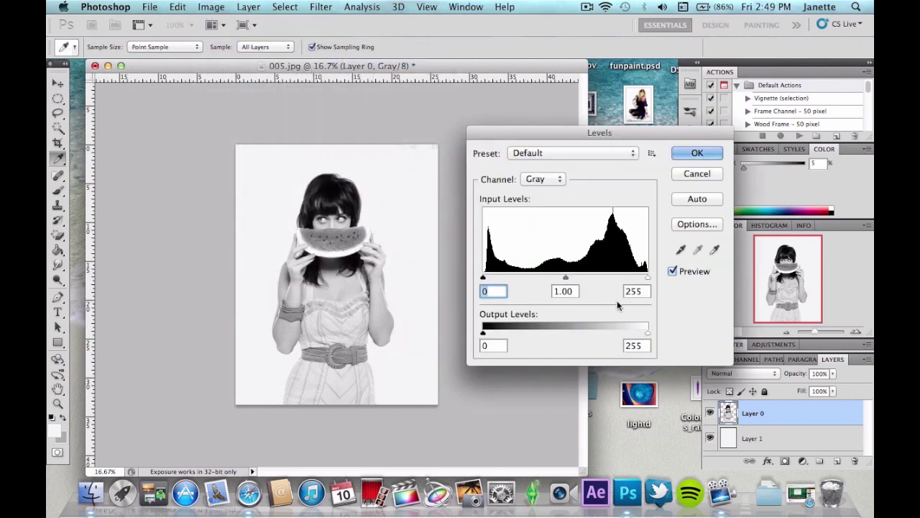
{"action": "left_click", "coordinate": [637, 291]}
{"action": "type", "text": "152"}
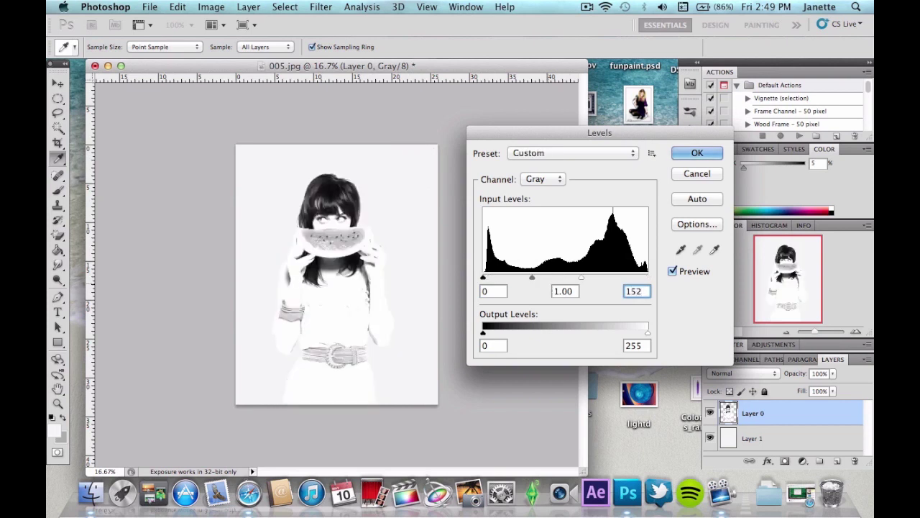
{"action": "left_click", "coordinate": [699, 151]}
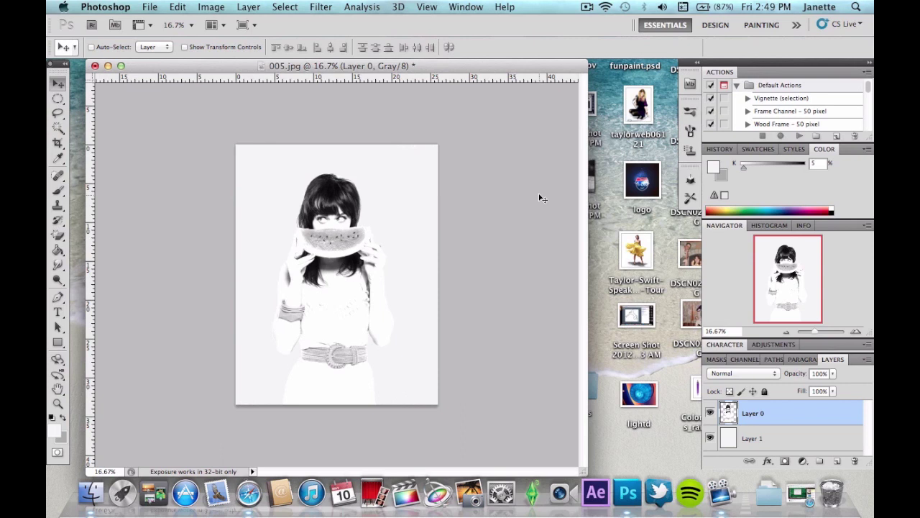
- Apply the Color Halftone filter to Layer 0 with a 4-pixel maximum radius and screen angles 108, 162, 90 and 45, and inspect the dots at 50%
{"action": "left_click", "coordinate": [321, 7]}
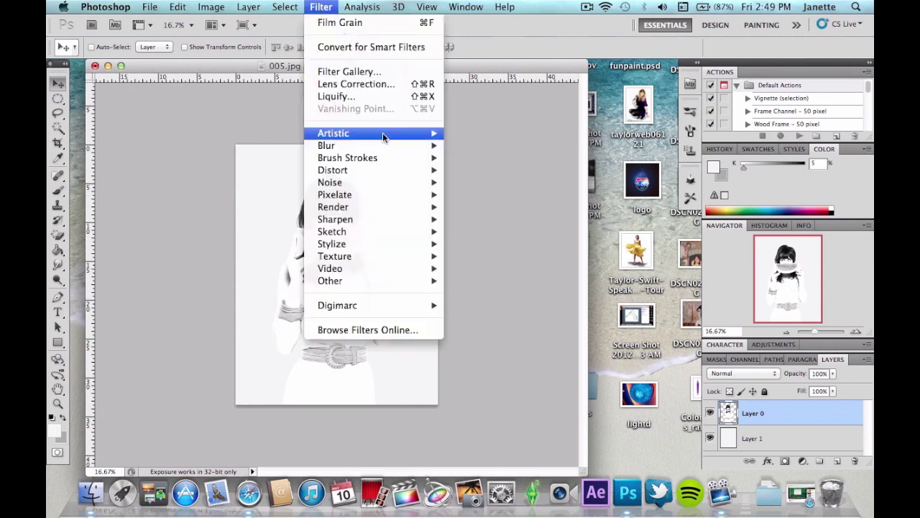
{"action": "mouse_move", "coordinate": [387, 192]}
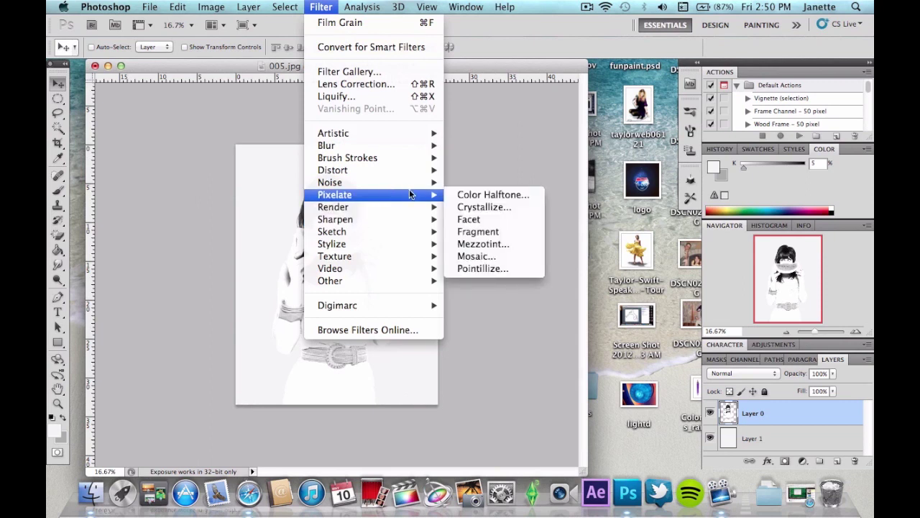
{"action": "left_click", "coordinate": [462, 195]}
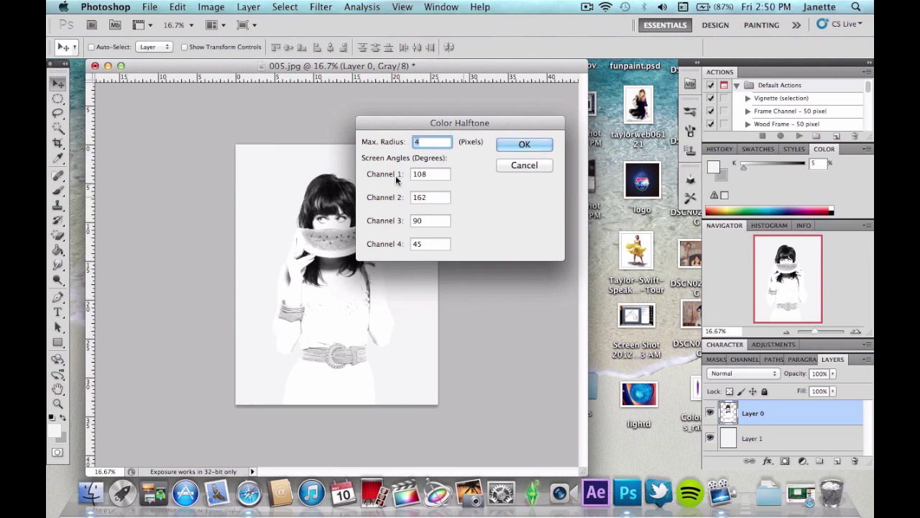
{"action": "left_click", "coordinate": [532, 146]}
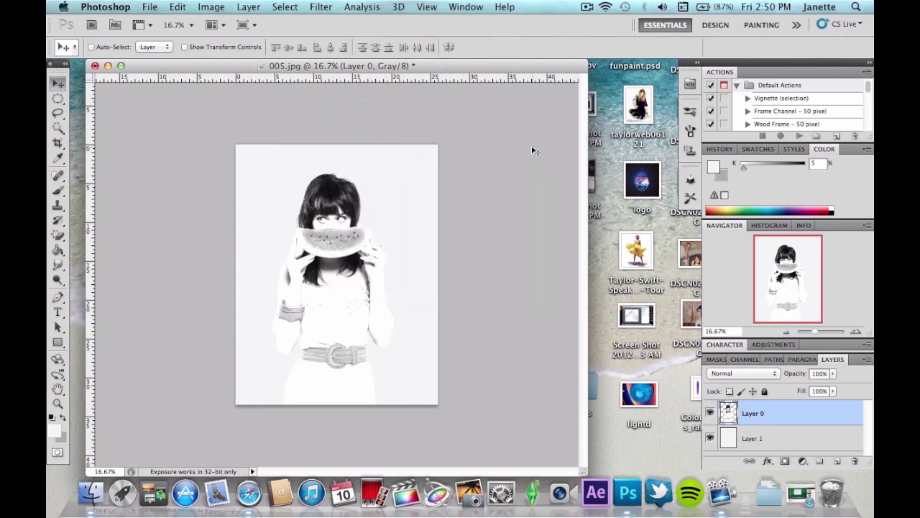
{"action": "left_click", "coordinate": [856, 331]}
{"action": "left_click", "coordinate": [855, 331]}
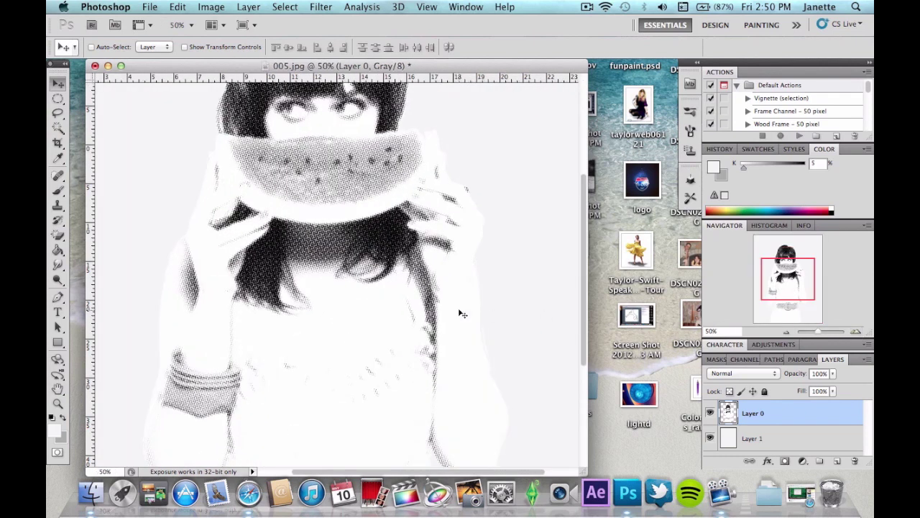
{"action": "scroll", "coordinate": [461, 313], "scroll_direction": "up", "scroll_amount": 5}
{"action": "scroll", "coordinate": [462, 313], "scroll_direction": "down", "scroll_amount": 5}
{"action": "scroll", "coordinate": [463, 313], "scroll_direction": "up", "scroll_amount": 3}
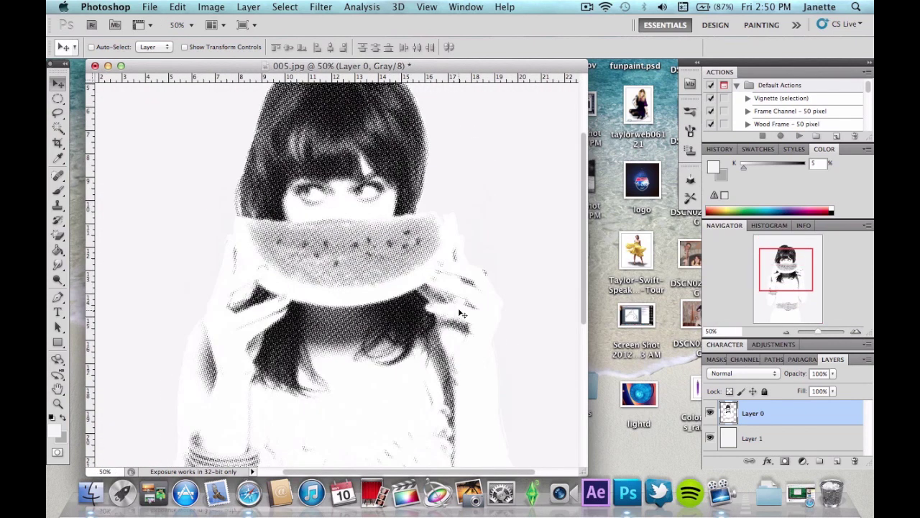
{"action": "scroll", "coordinate": [462, 314], "scroll_direction": "up", "scroll_amount": 2}
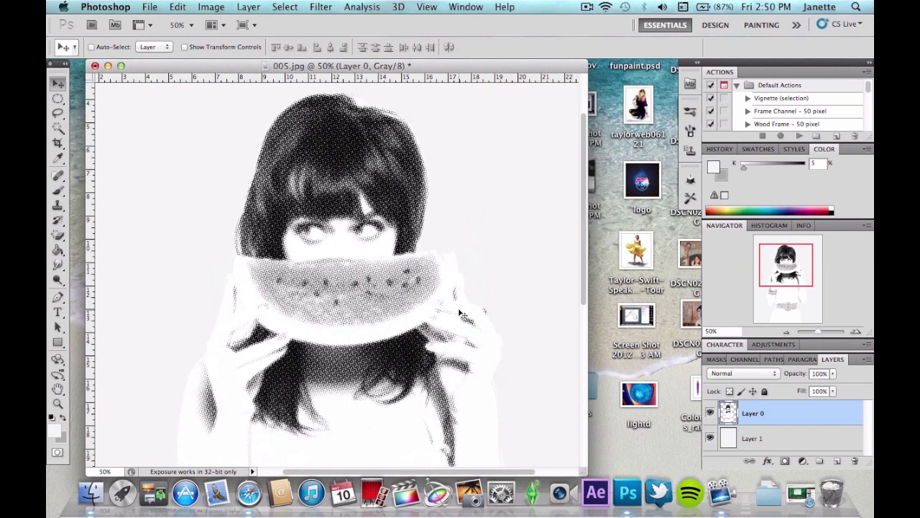
- Duplicate Layer 0 and rename the copy "dots"
{"action": "key", "text": "super+j"}
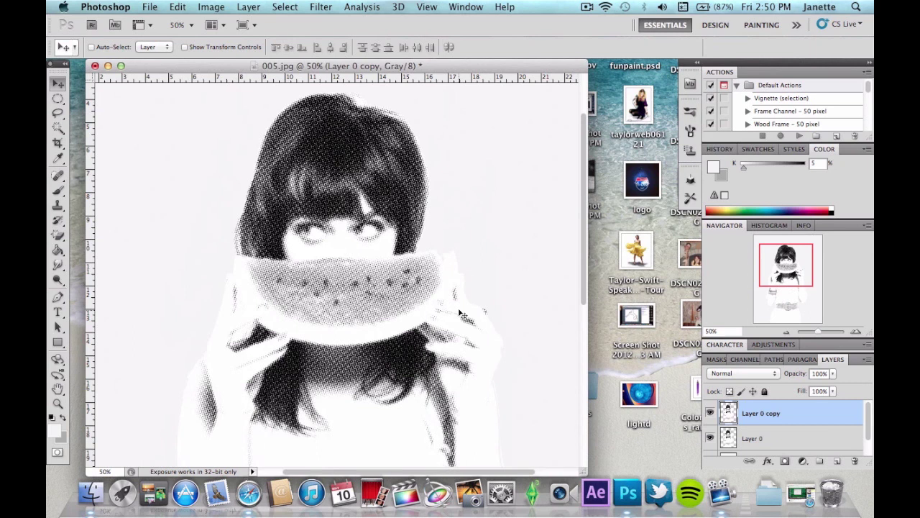
{"action": "double_click", "coordinate": [762, 414]}
{"action": "type", "text": "dots"}
{"action": "key", "text": "Return"}
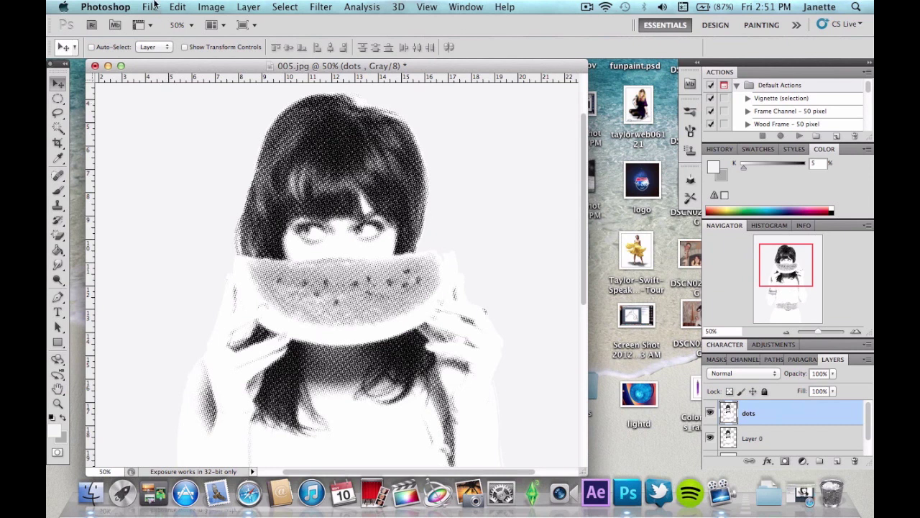
- Convert the image to RGB Color mode without merging the layers
{"action": "left_click", "coordinate": [213, 8]}
{"action": "mouse_move", "coordinate": [247, 47]}
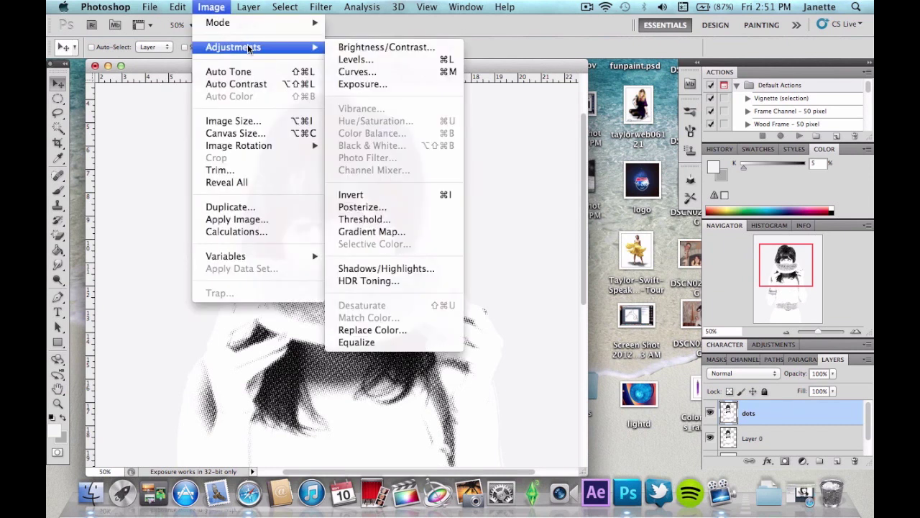
{"action": "mouse_move", "coordinate": [223, 22]}
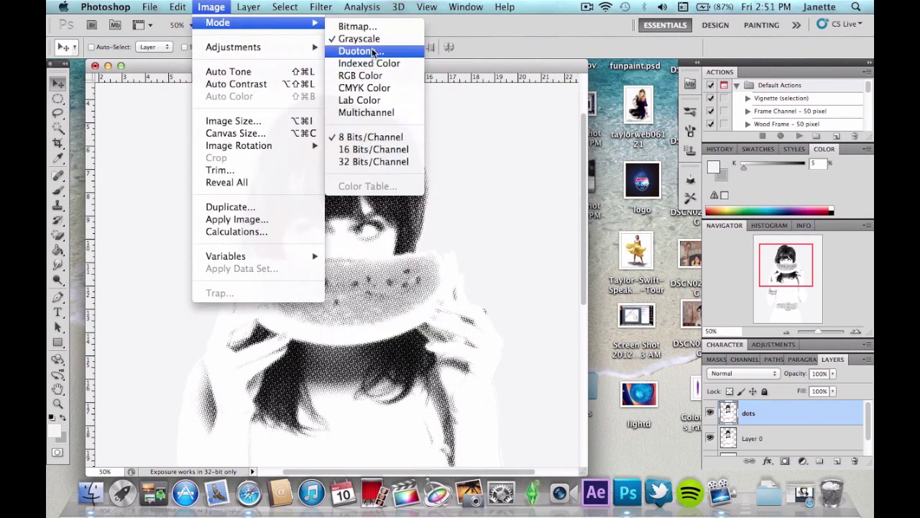
{"action": "left_click", "coordinate": [383, 79]}
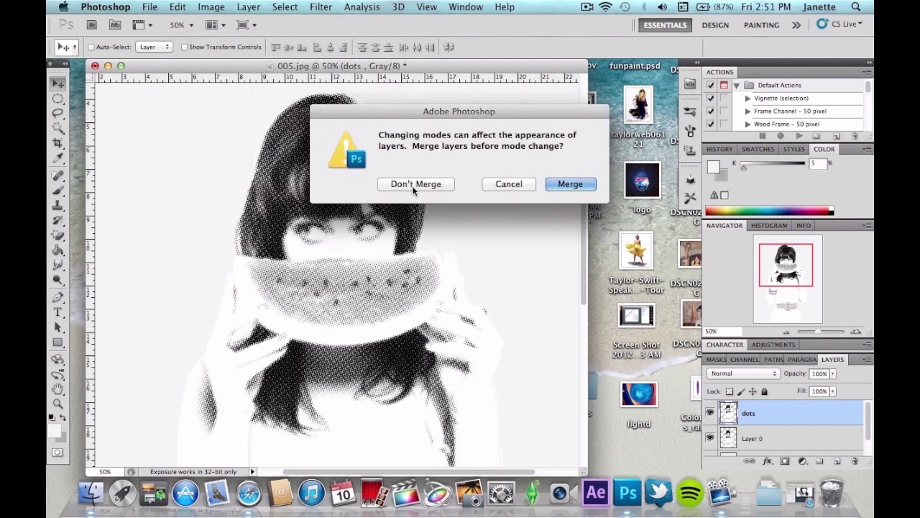
{"action": "left_click", "coordinate": [421, 184]}
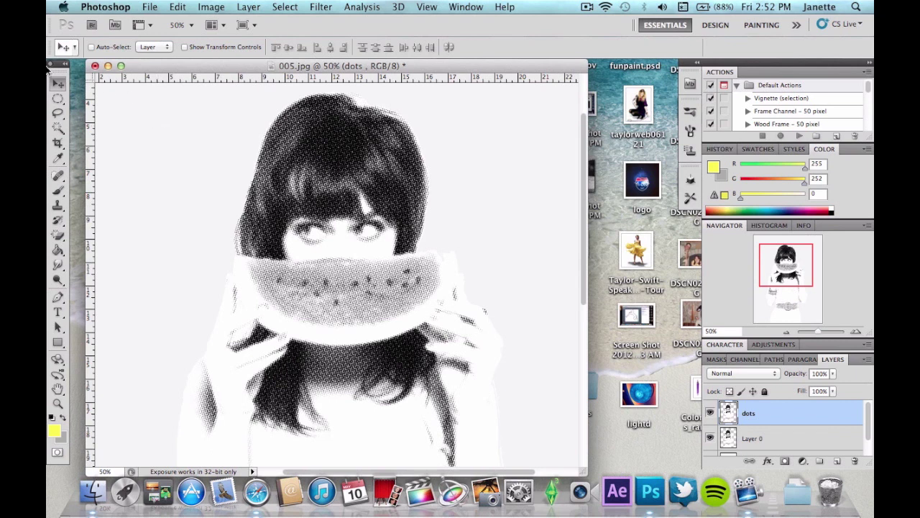
- Whiten the dots layer with a Levels adjustment, raising the black output level to 252
{"action": "left_click", "coordinate": [209, 8]}
{"action": "mouse_move", "coordinate": [250, 50]}
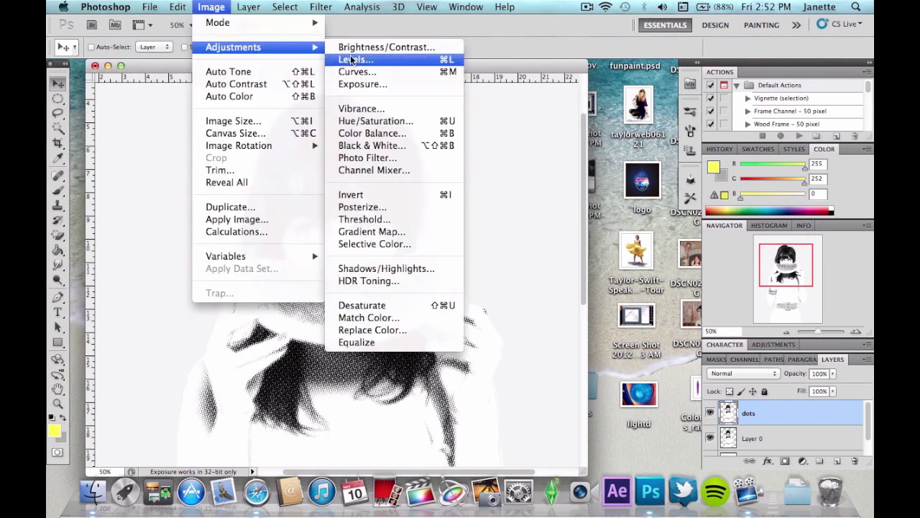
{"action": "left_click", "coordinate": [381, 62]}
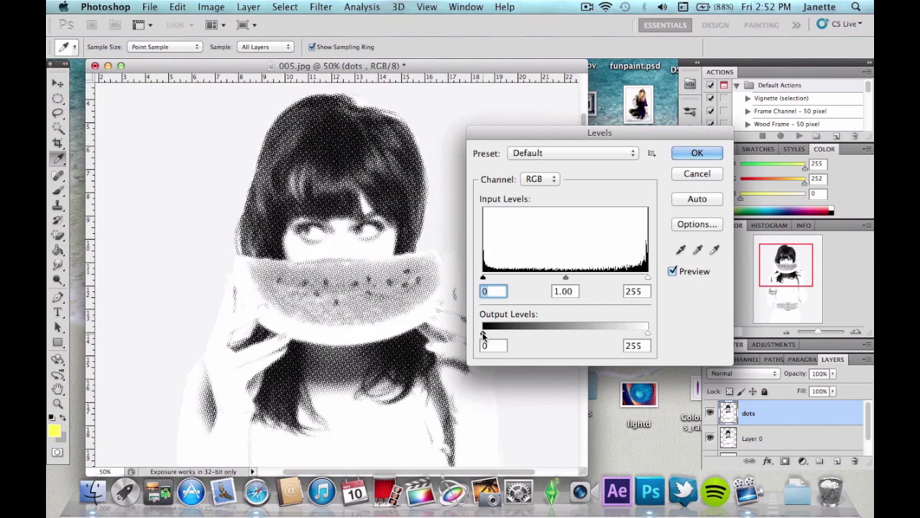
{"action": "left_click_drag", "start_coordinate": [483, 335], "coordinate": [645, 343]}
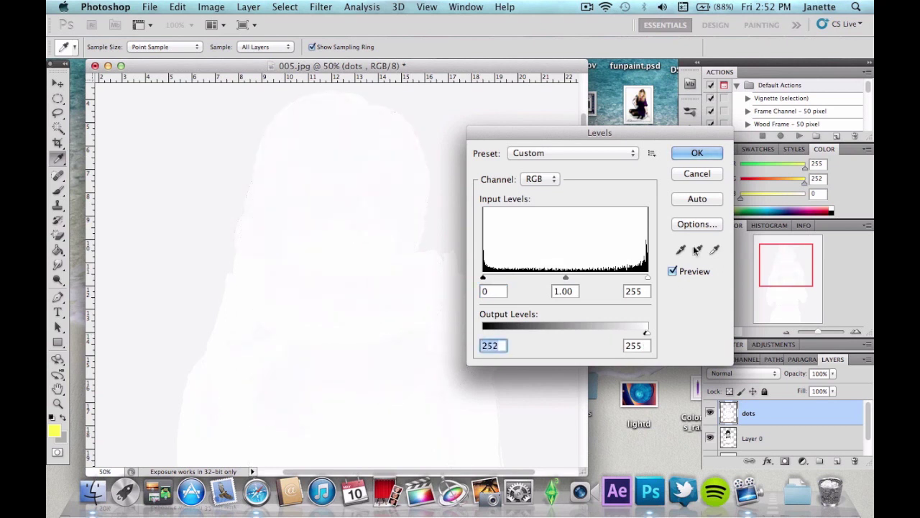
{"action": "left_click", "coordinate": [697, 153]}
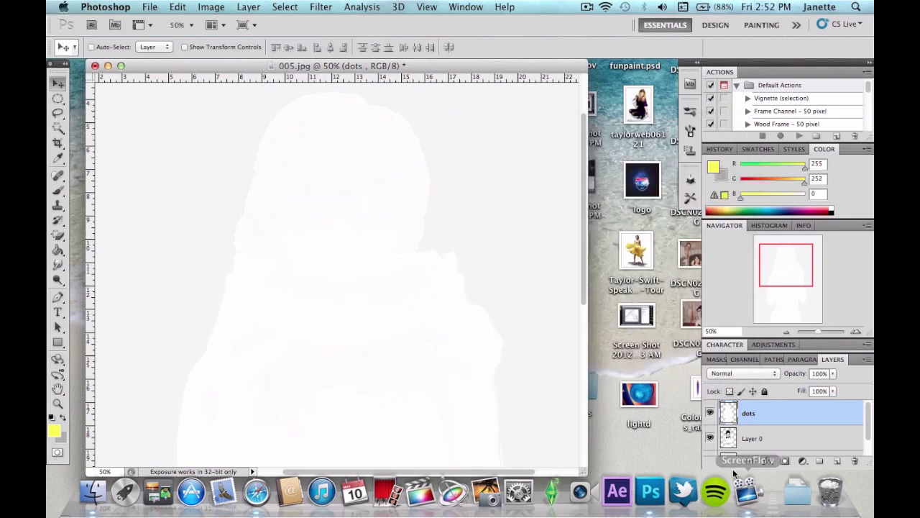
- Move Layer 0 above the dots layer in the stack and leave Layer 0 selected
{"action": "double_click", "coordinate": [801, 442]}
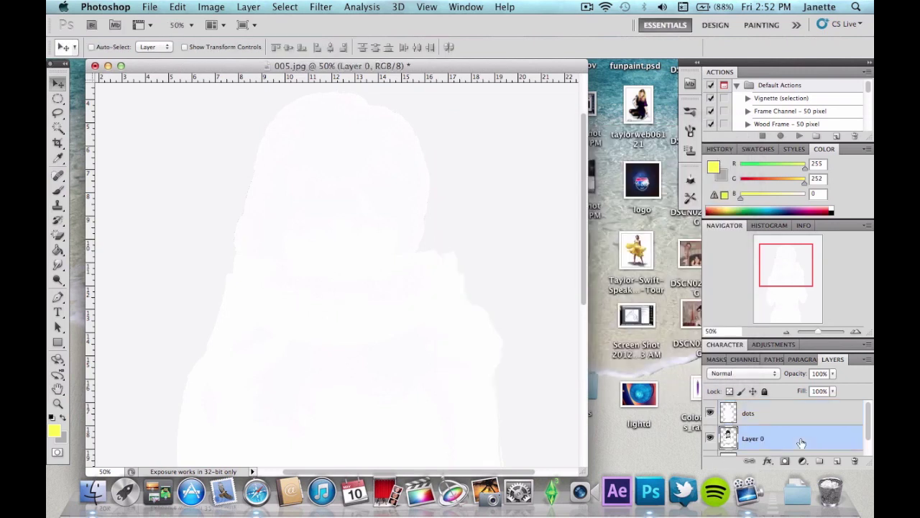
{"action": "left_click", "coordinate": [819, 179]}
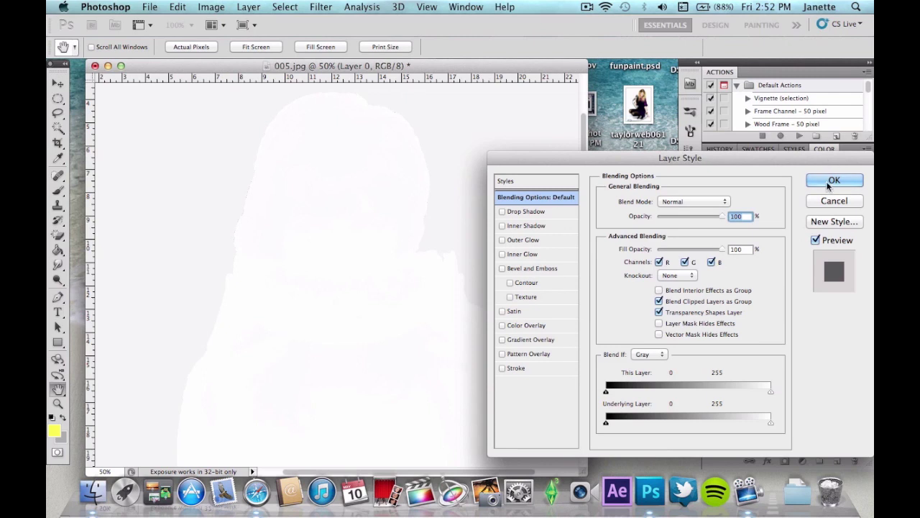
{"action": "left_click_drag", "start_coordinate": [794, 438], "coordinate": [793, 417]}
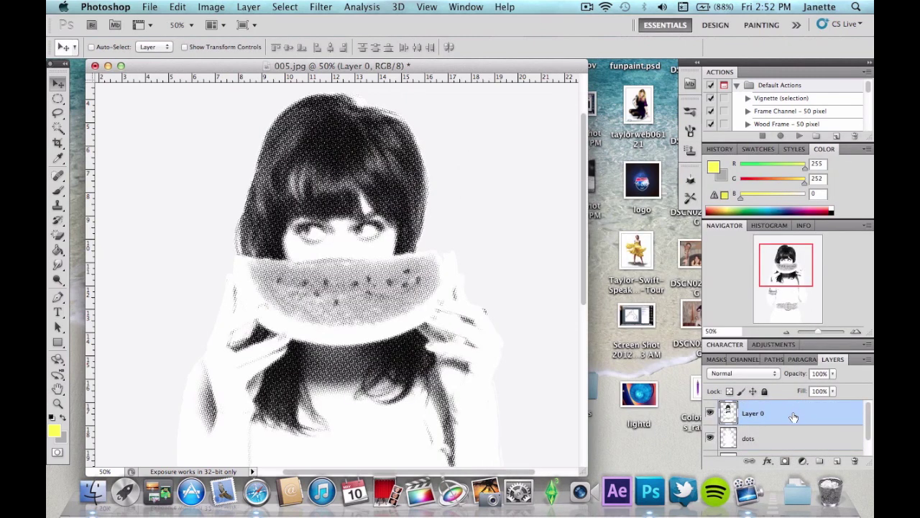
{"action": "left_click", "coordinate": [759, 440]}
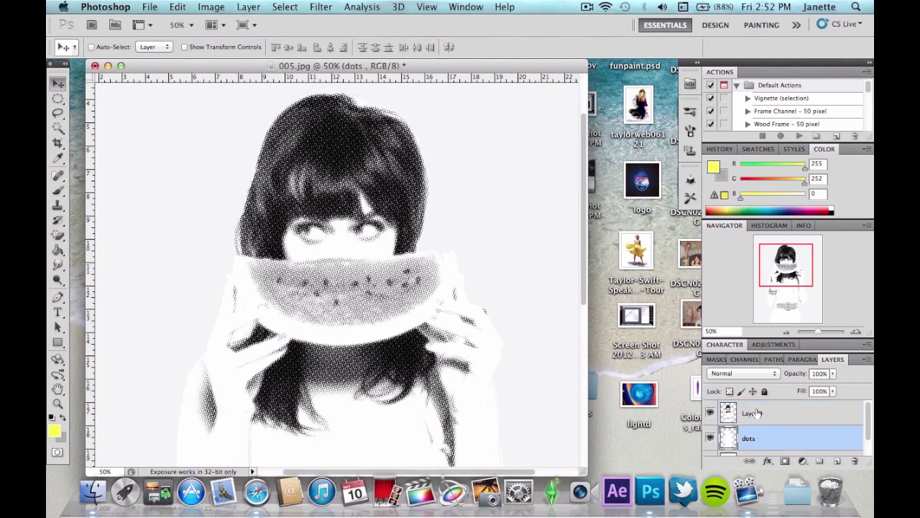
{"action": "left_click", "coordinate": [752, 415]}
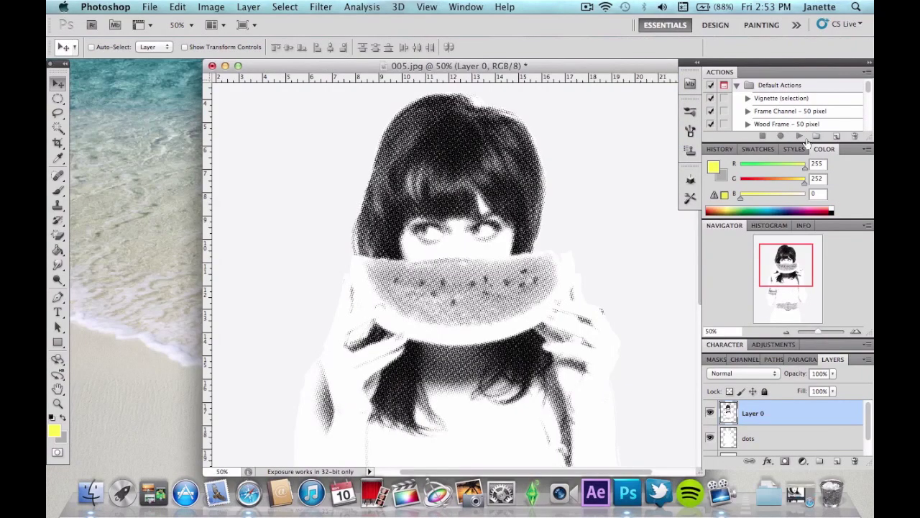
- Set the blending mode of Layer 0 to Multiply
{"action": "left_click", "coordinate": [732, 374]}
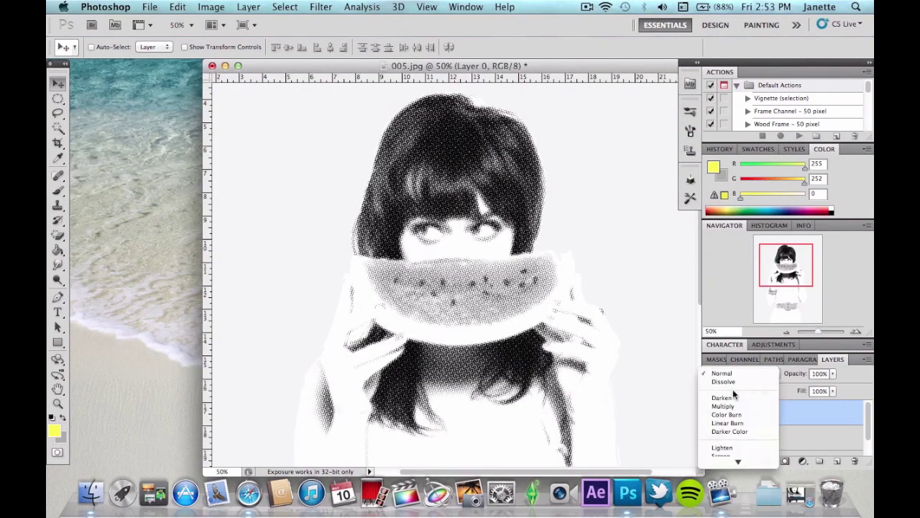
{"action": "left_click", "coordinate": [743, 405]}
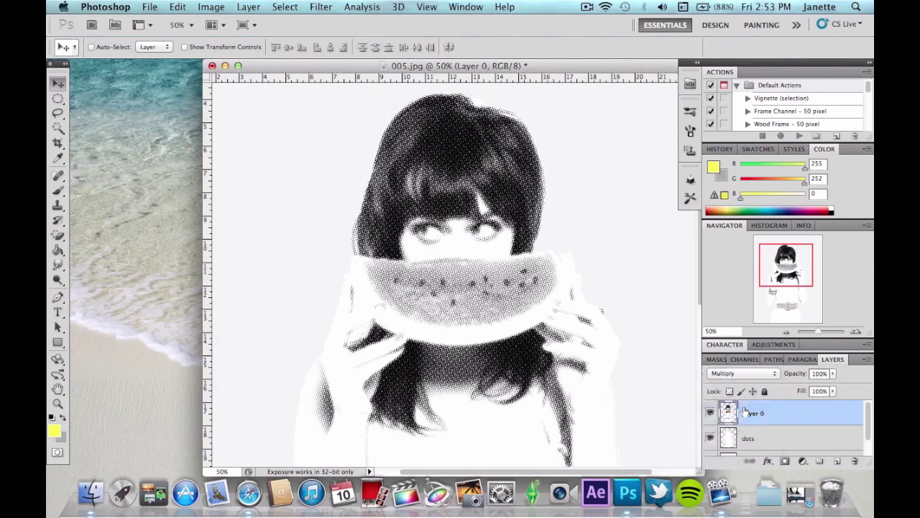
{"action": "scroll", "coordinate": [556, 322], "scroll_direction": "down", "scroll_amount": 10}
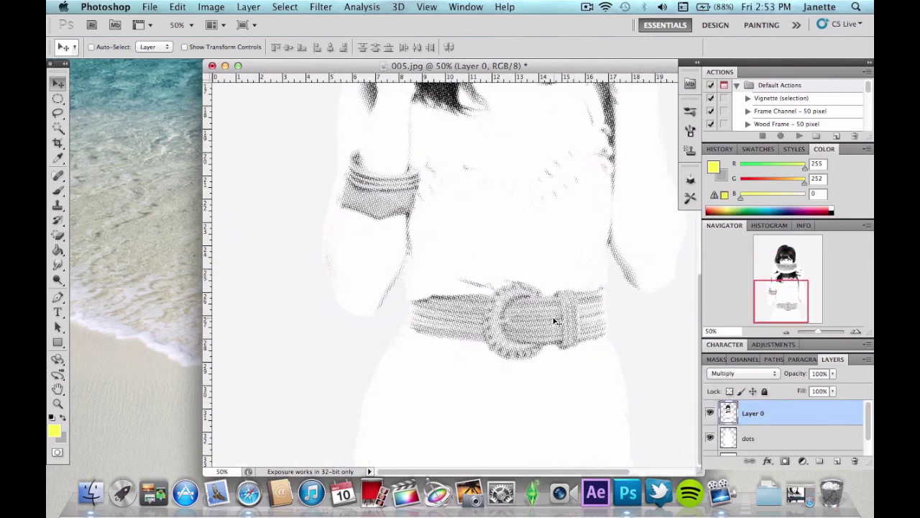
{"action": "scroll", "coordinate": [556, 321], "scroll_direction": "up", "scroll_amount": 12}
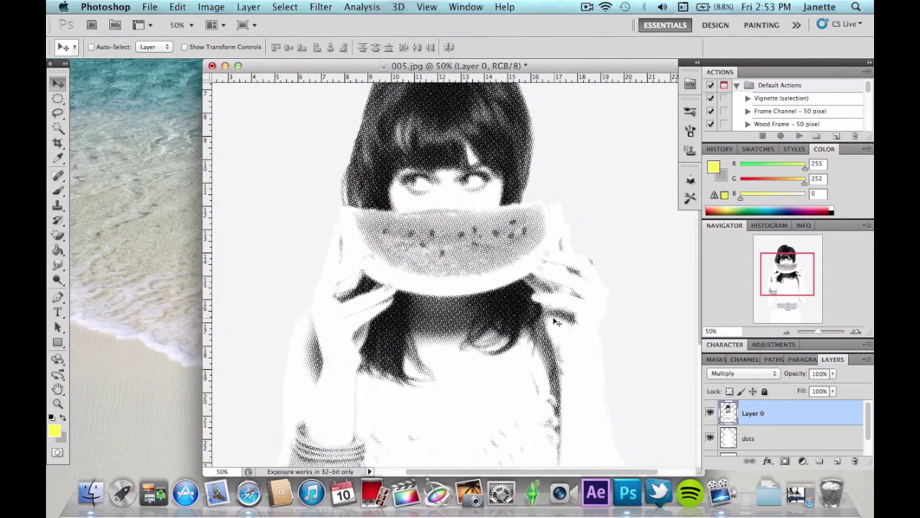
{"action": "scroll", "coordinate": [555, 321], "scroll_direction": "down", "scroll_amount": 5}
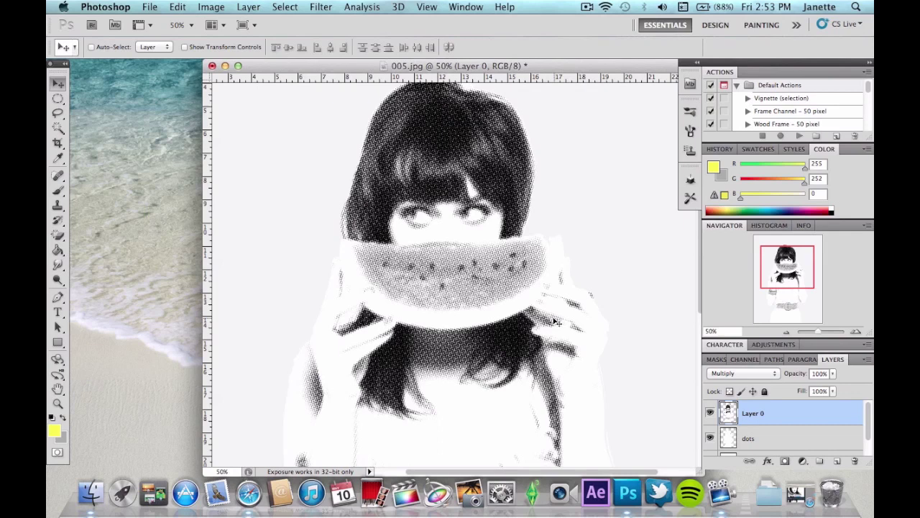
- Add a Solid Color fill layer directly above the dots layer, using the skin tone ffd5c5
{"action": "left_click", "coordinate": [777, 438]}
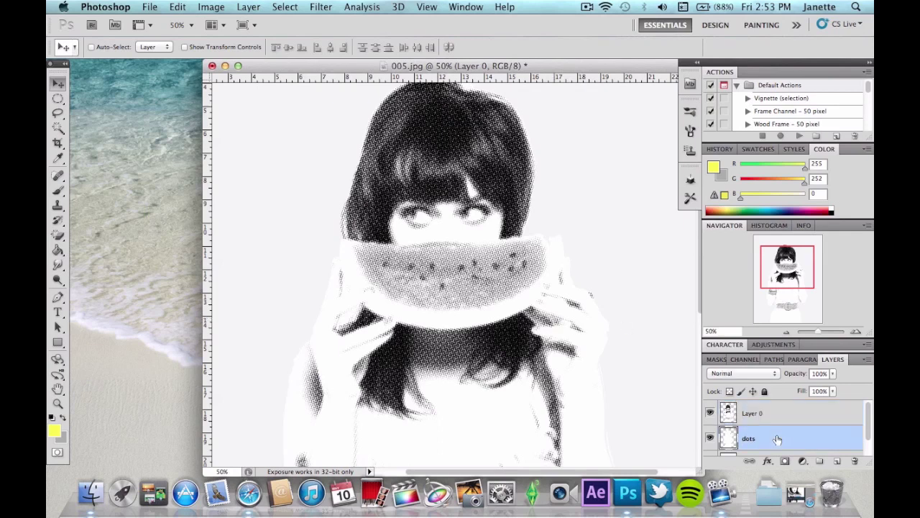
{"action": "left_click", "coordinate": [802, 460]}
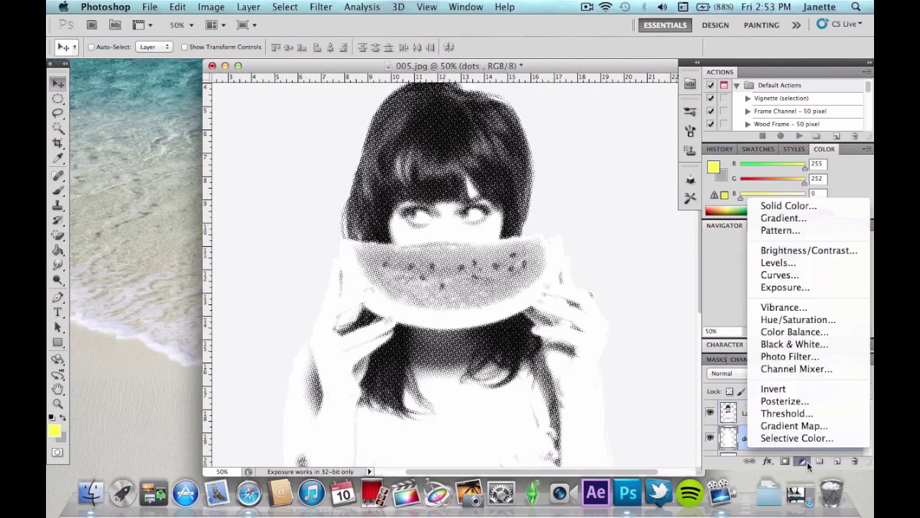
{"action": "left_click", "coordinate": [791, 206]}
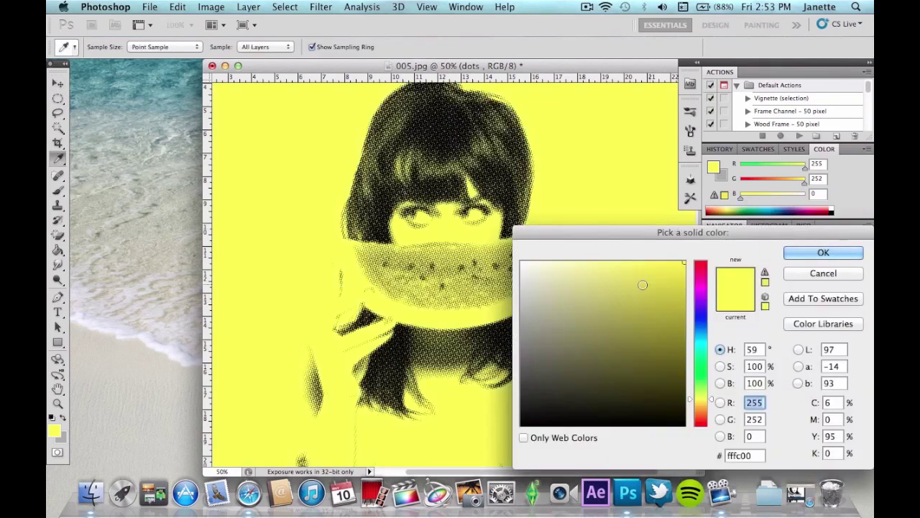
{"action": "left_click", "coordinate": [702, 402]}
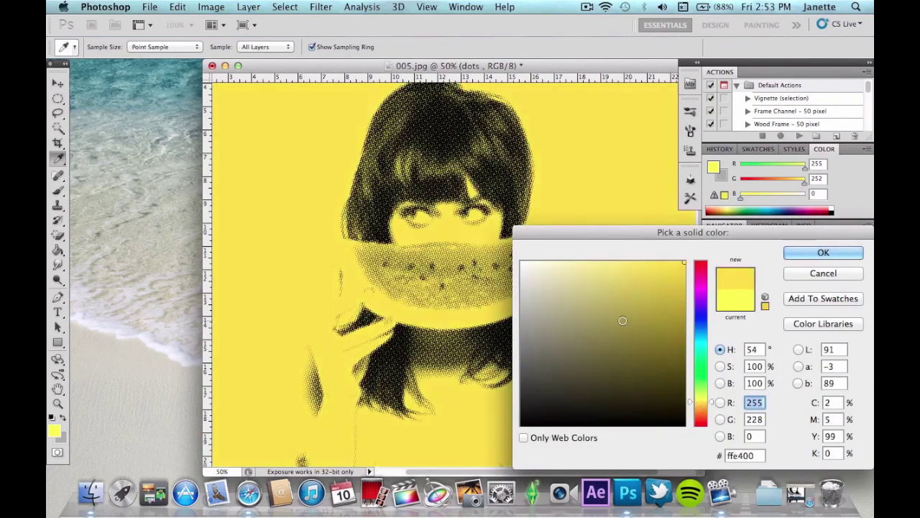
{"action": "left_click_drag", "start_coordinate": [550, 263], "coordinate": [544, 245]}
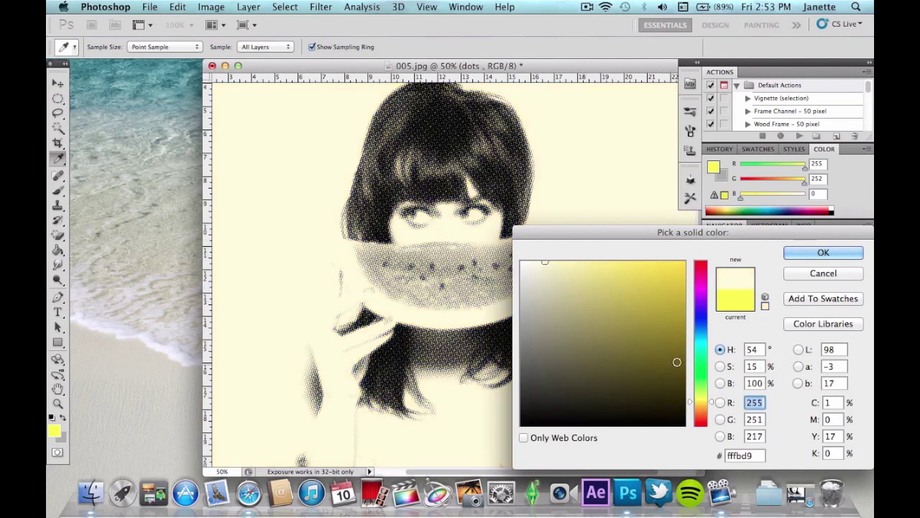
{"action": "left_click_drag", "start_coordinate": [691, 401], "coordinate": [691, 411]}
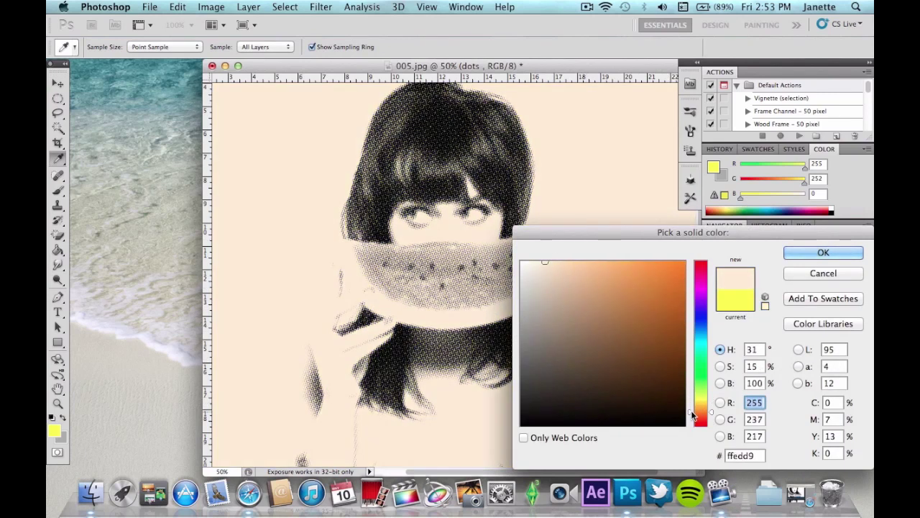
{"action": "double_click", "coordinate": [744, 455]}
{"action": "type", "text": "ffd5c5"}
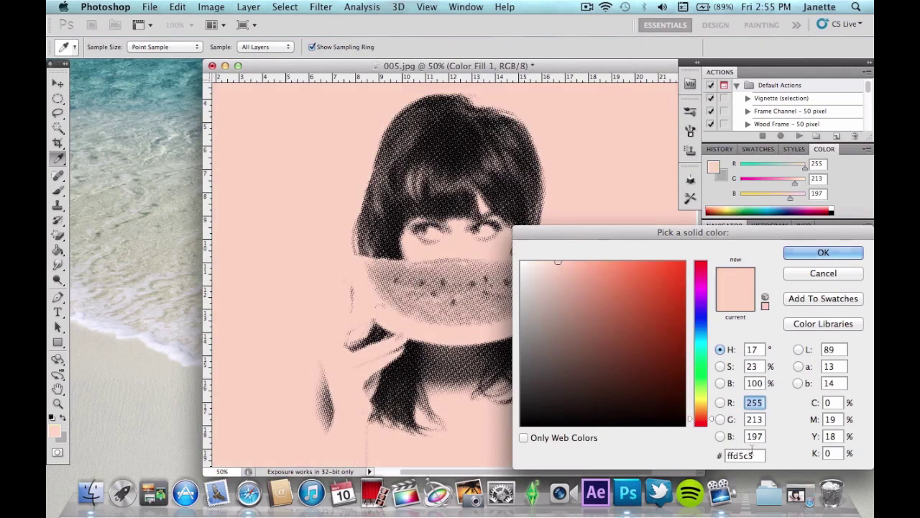
{"action": "left_click", "coordinate": [758, 455]}
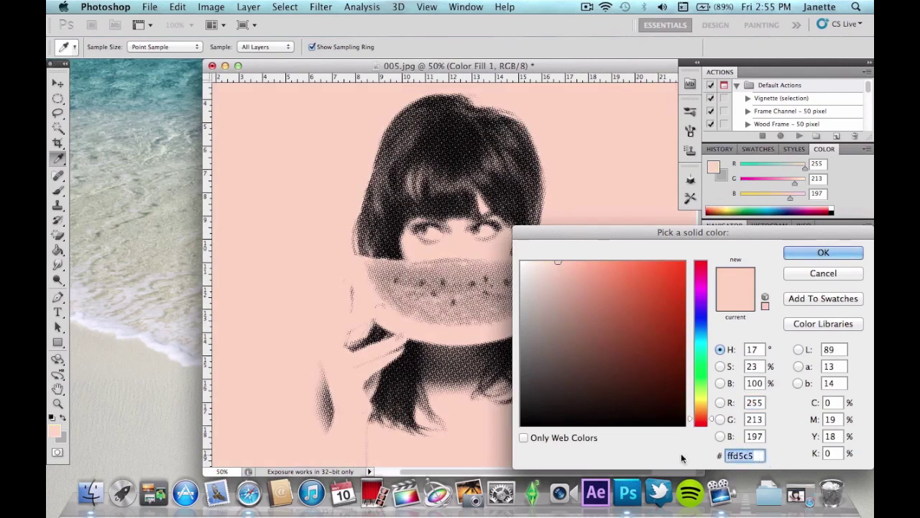
{"action": "key", "text": "Return"}
{"action": "key", "text": "v"}
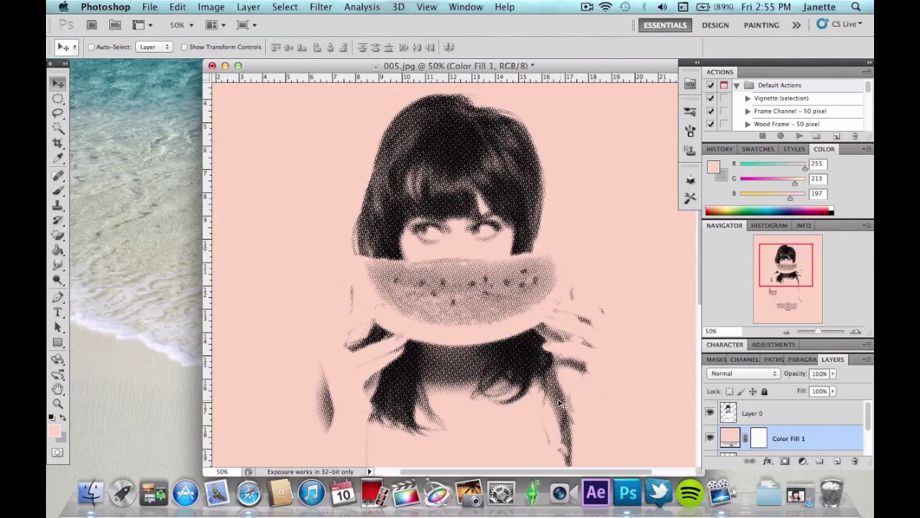
- Clip the Color Fill 1 layer to the dots layer so the skin tone covers only the woman's figure
{"action": "scroll", "coordinate": [529, 372], "scroll_direction": "down", "scroll_amount": 3}
{"action": "scroll", "coordinate": [529, 372], "scroll_direction": "up", "scroll_amount": 5}
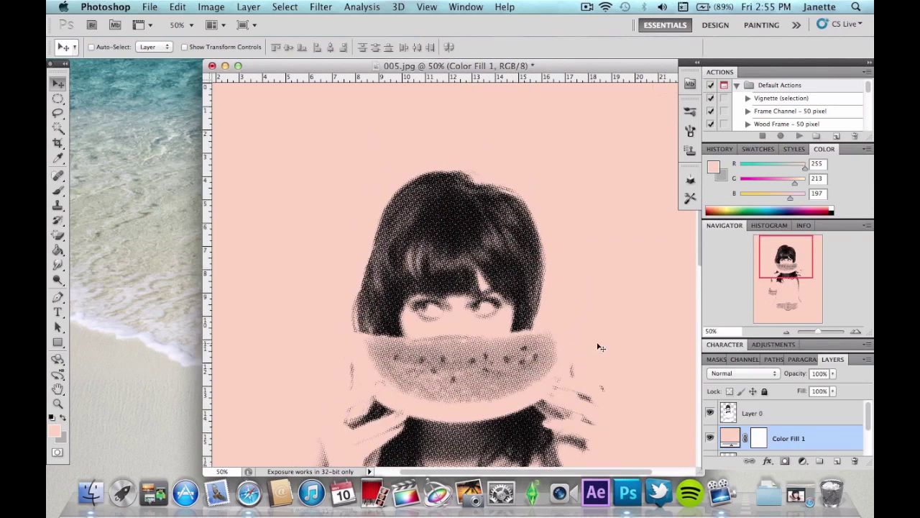
{"action": "scroll", "coordinate": [726, 451], "scroll_direction": "down", "scroll_amount": 2}
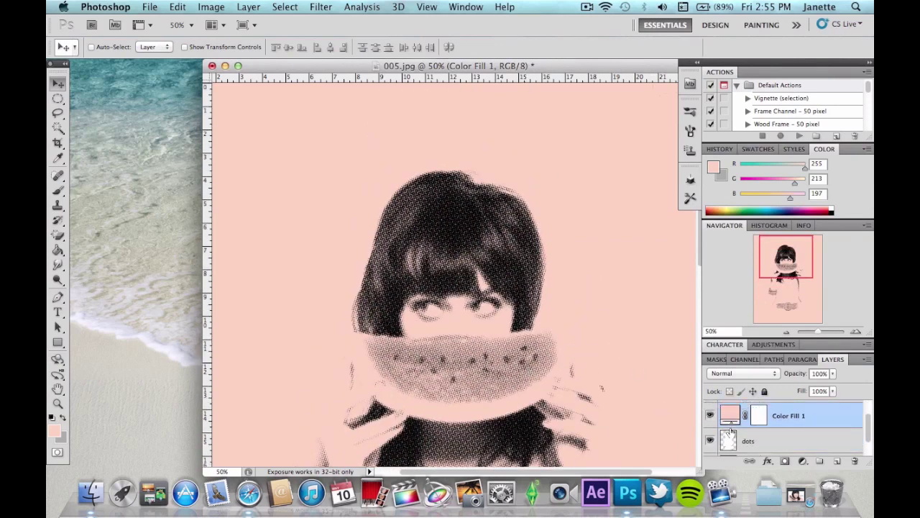
{"action": "left_click", "coordinate": [734, 427], "text": "alt"}
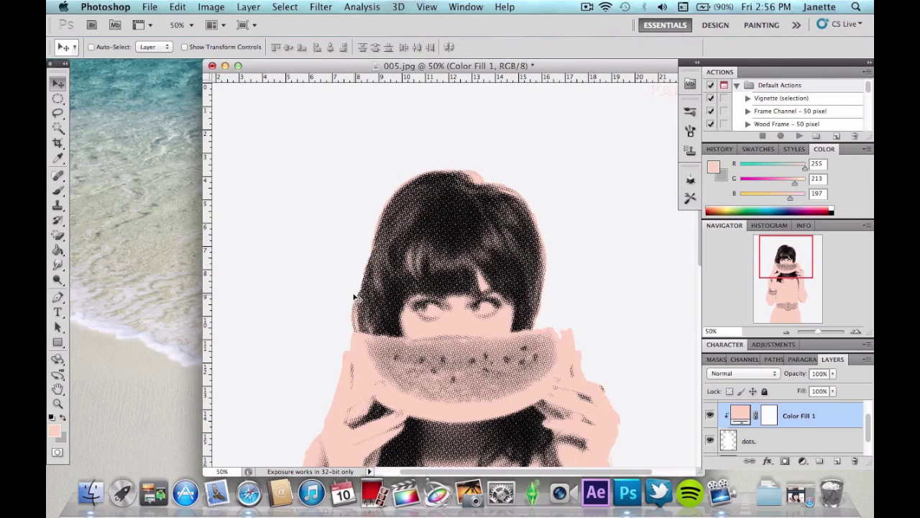
{"action": "left_click", "coordinate": [787, 332]}
{"action": "left_click", "coordinate": [787, 333]}
{"action": "left_click", "coordinate": [787, 332]}
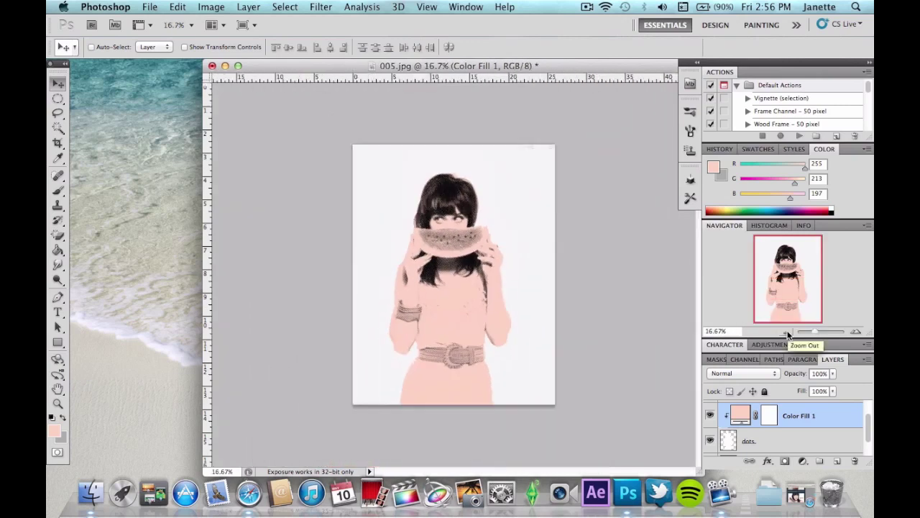
{"action": "scroll", "coordinate": [804, 438], "scroll_direction": "down", "scroll_amount": 2}
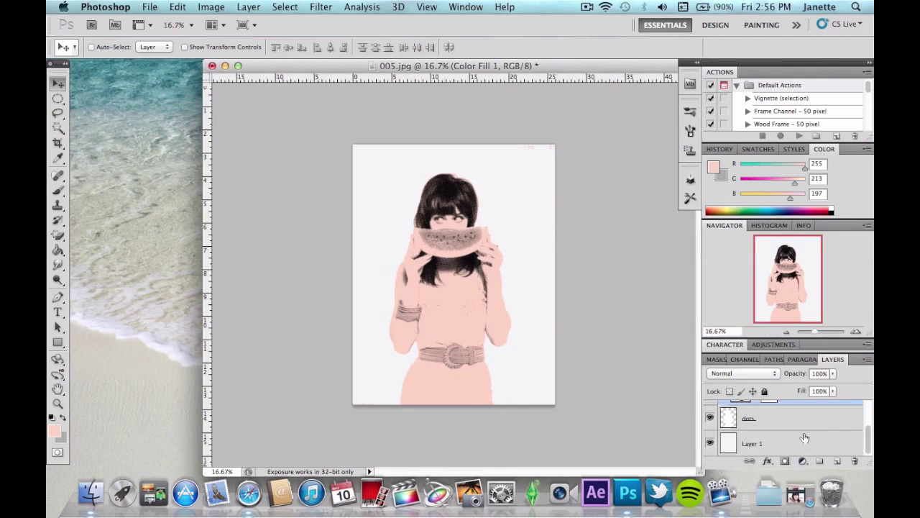
{"action": "scroll", "coordinate": [768, 439], "scroll_direction": "up", "scroll_amount": 2}
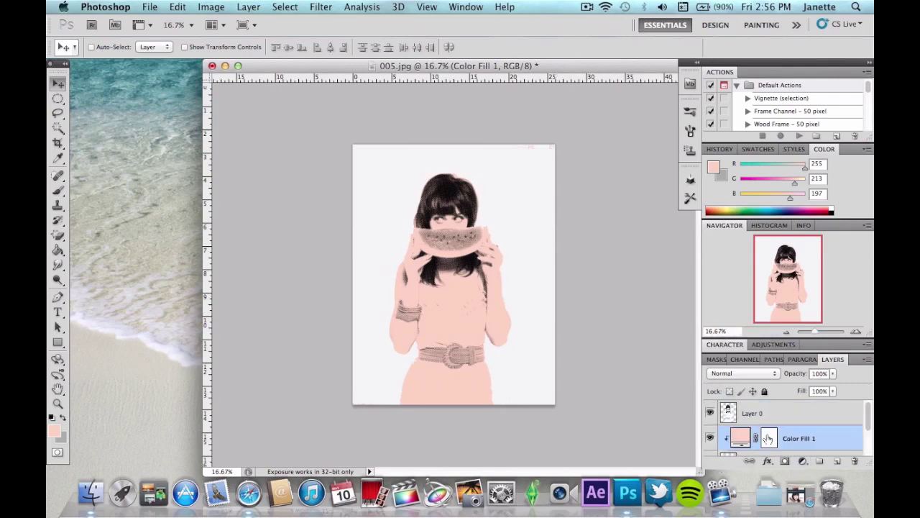
- Create a new empty layer directly above Color Fill 1, beneath Layer 0
{"action": "left_click", "coordinate": [774, 413]}
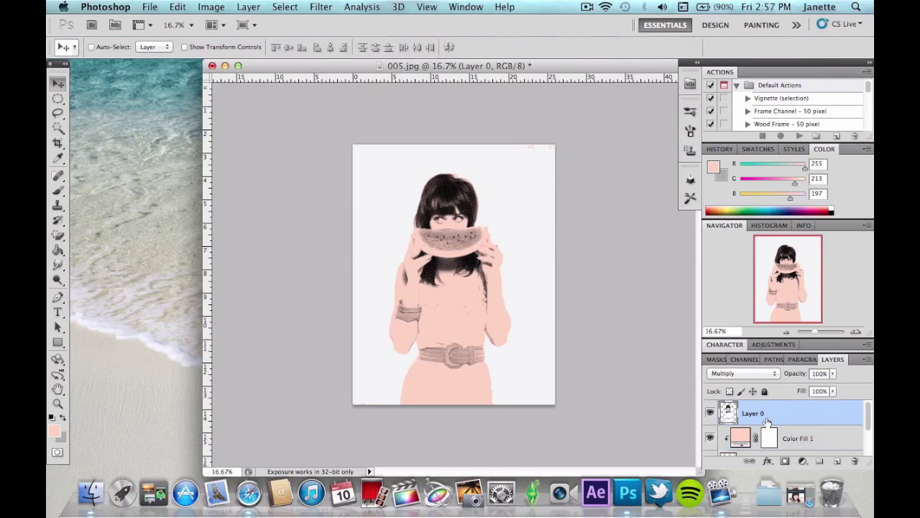
{"action": "left_click", "coordinate": [856, 331]}
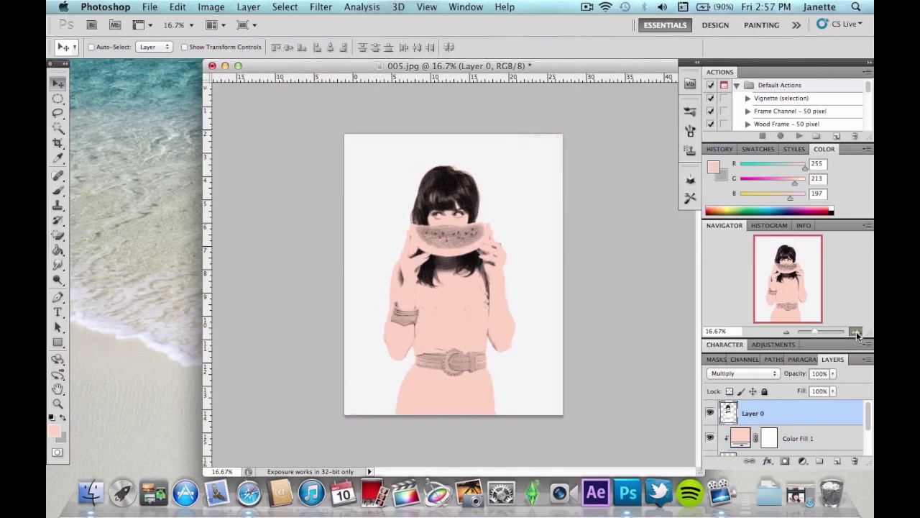
{"action": "left_click", "coordinate": [856, 333]}
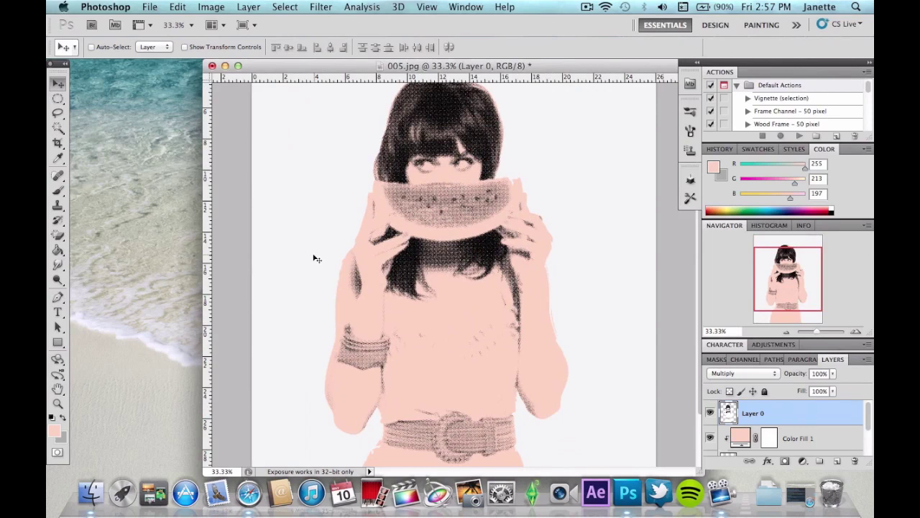
{"action": "left_click", "coordinate": [820, 437]}
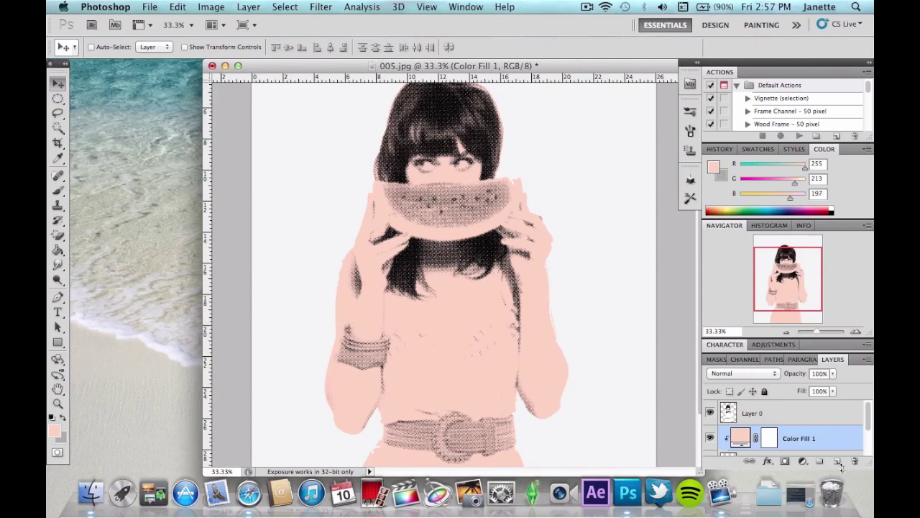
{"action": "left_click", "coordinate": [836, 462]}
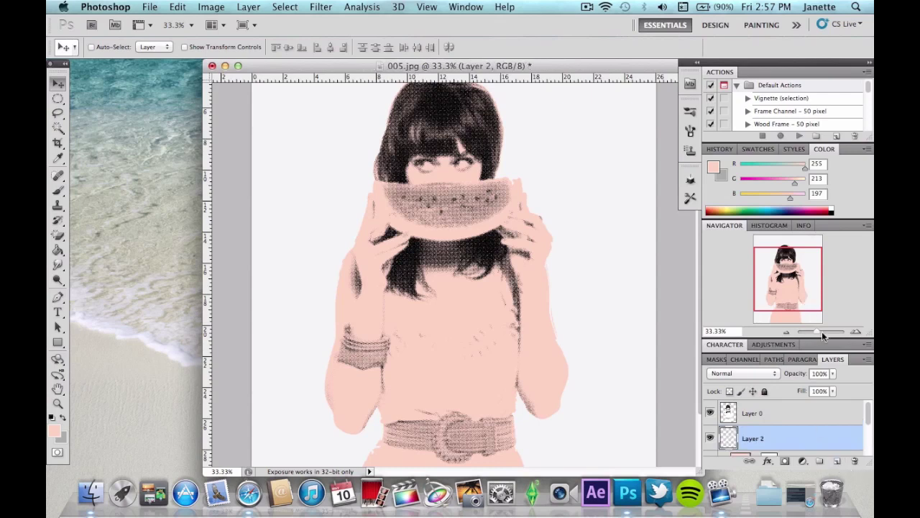
- Outline the eye on the image's right side with the Pen tool and convert the path to a new anti-aliased selection with 0-pixel feather
{"action": "left_click", "coordinate": [855, 332]}
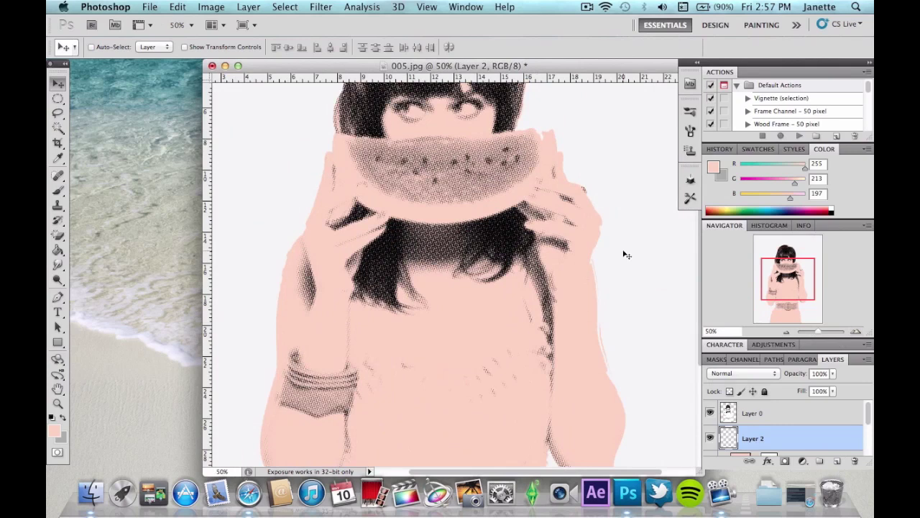
{"action": "left_click", "coordinate": [856, 332]}
{"action": "left_click_drag", "start_coordinate": [803, 279], "coordinate": [799, 267]}
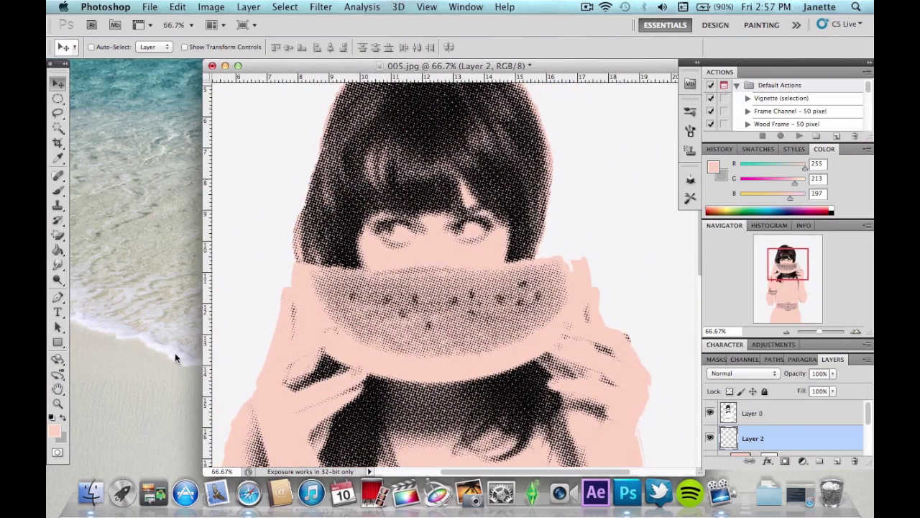
{"action": "key", "text": "p"}
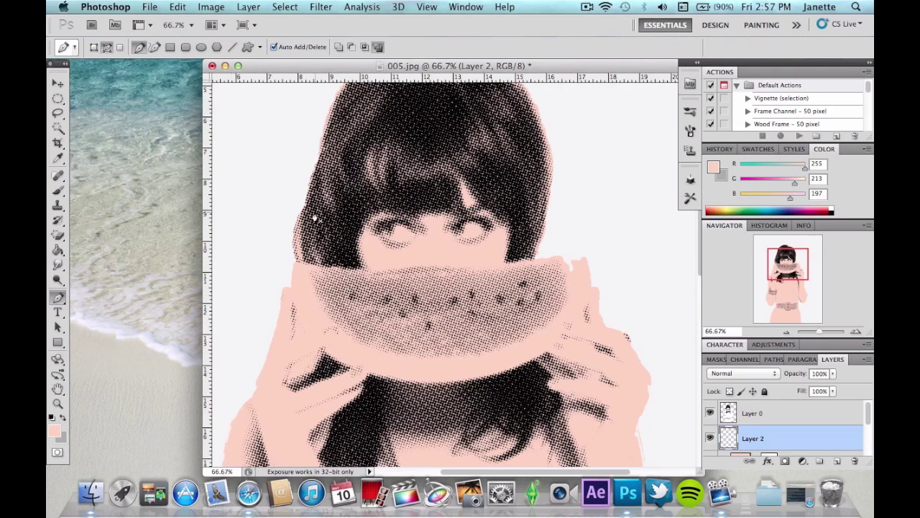
{"action": "right_click", "coordinate": [472, 235]}
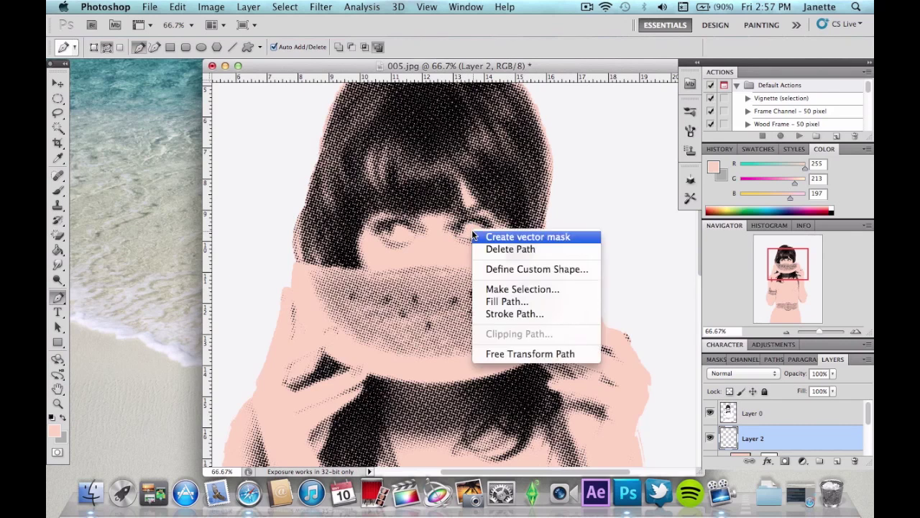
{"action": "left_click", "coordinate": [497, 290]}
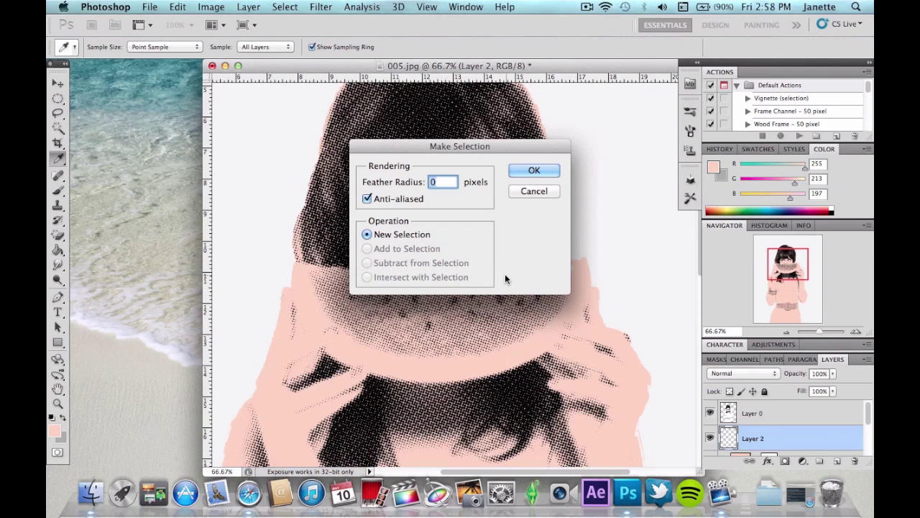
{"action": "left_click", "coordinate": [546, 171]}
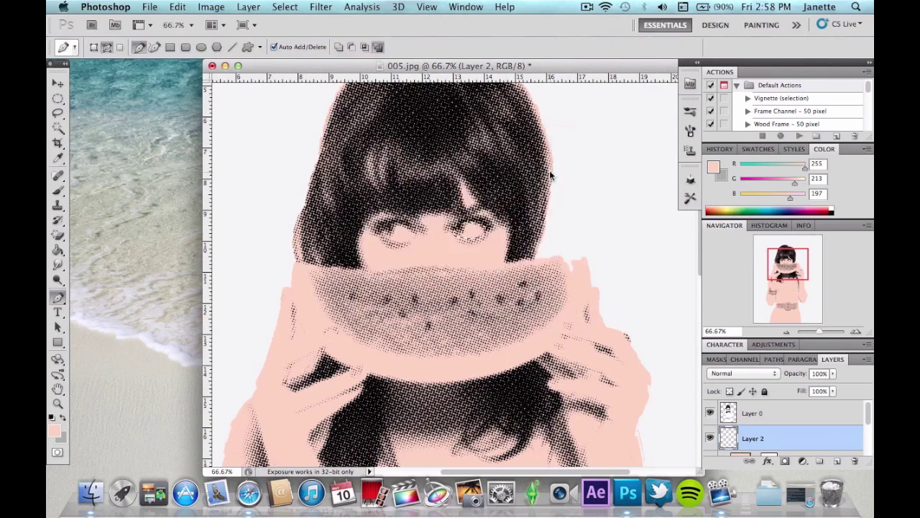
- Set the foreground color to white (RGB 255, 255, 255) and fill the eye selection with it on Layer 2
{"action": "left_click", "coordinate": [855, 332]}
{"action": "left_click", "coordinate": [855, 332]}
{"action": "left_click", "coordinate": [856, 332]}
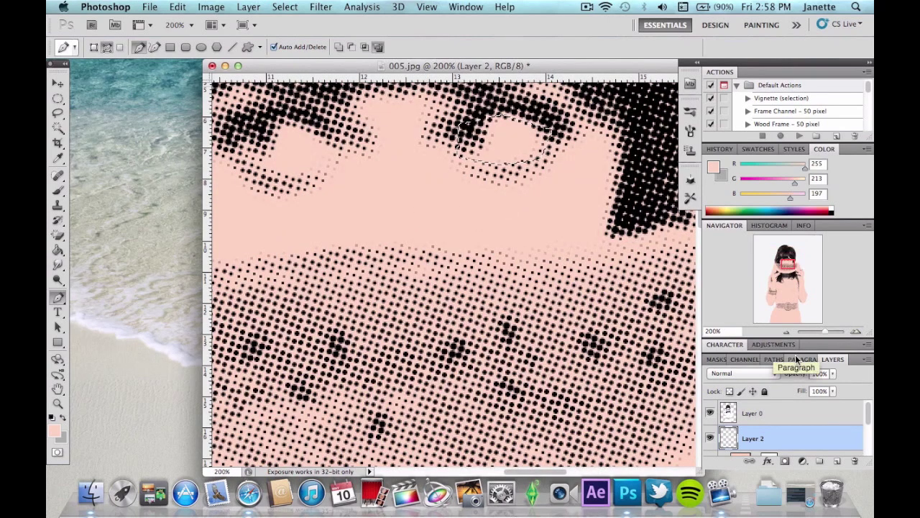
{"action": "left_click", "coordinate": [713, 167]}
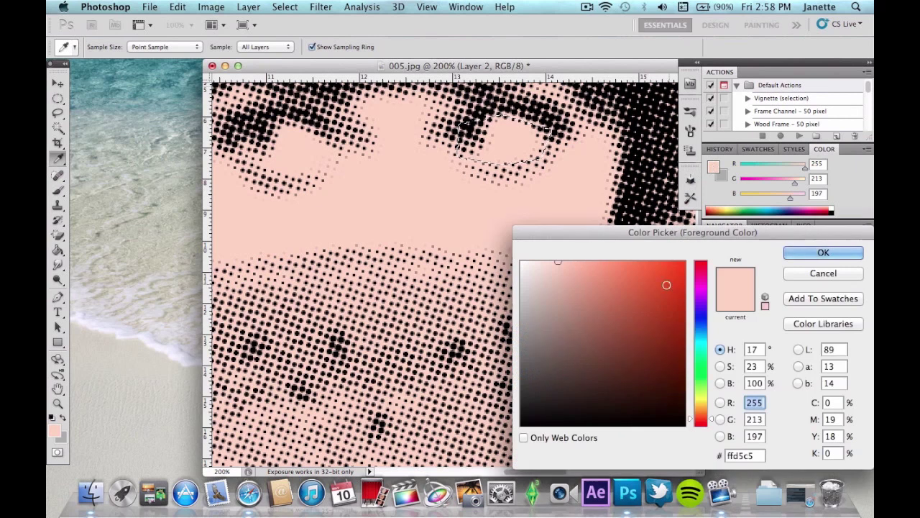
{"action": "left_click_drag", "start_coordinate": [664, 283], "coordinate": [521, 260]}
{"action": "left_click", "coordinate": [847, 253]}
{"action": "key", "text": "p"}
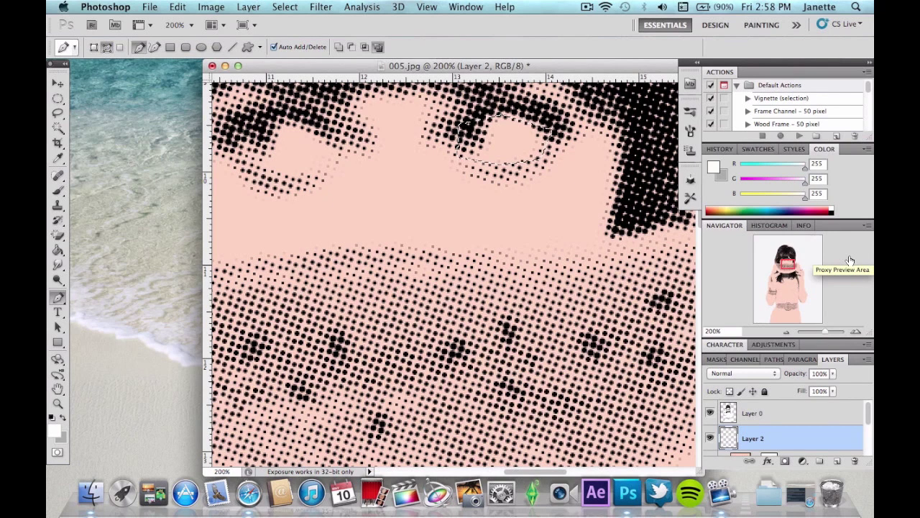
{"action": "key", "text": "alt+BackSpace"}
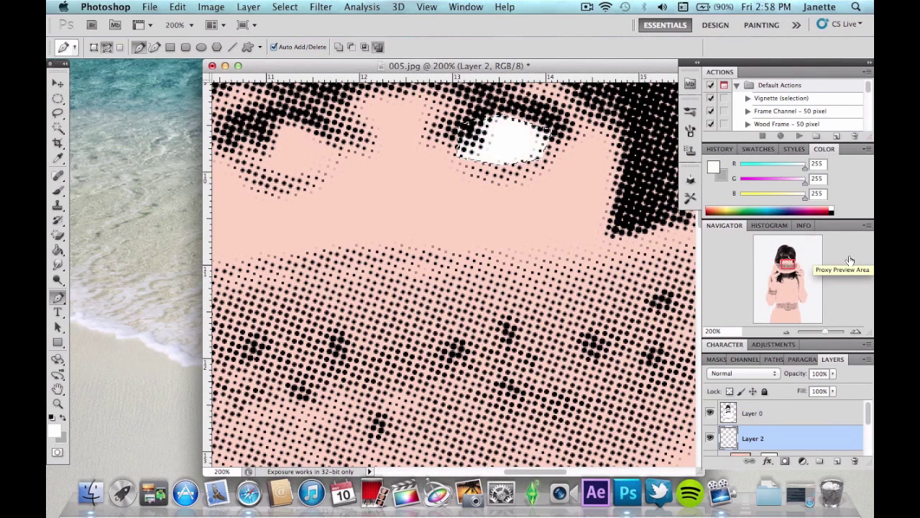
- Deselect the filled eye and trace the eye on the image's left side with a closed Pen tool path
{"action": "key", "text": "super+d"}
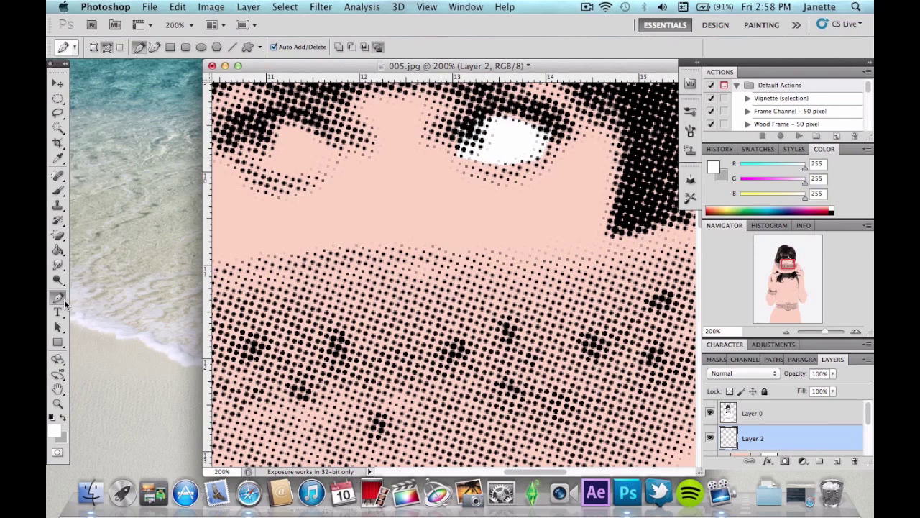
{"action": "left_click", "coordinate": [274, 127]}
{"action": "left_click", "coordinate": [311, 135]}
{"action": "left_click", "coordinate": [329, 145]}
{"action": "left_click", "coordinate": [327, 167]}
{"action": "left_click", "coordinate": [293, 177]}
{"action": "left_click", "coordinate": [255, 165]}
{"action": "left_click", "coordinate": [250, 149]}
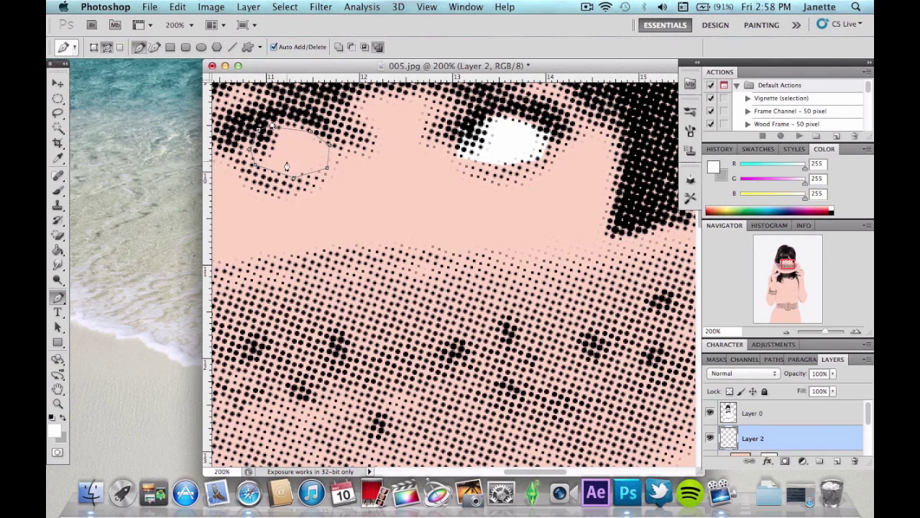
{"action": "left_click", "coordinate": [277, 128]}
- Convert the eye path to a new anti-aliased selection with 0-pixel feather and fill it with white on Layer 2
{"action": "right_click", "coordinate": [290, 160]}
{"action": "left_click", "coordinate": [324, 210]}
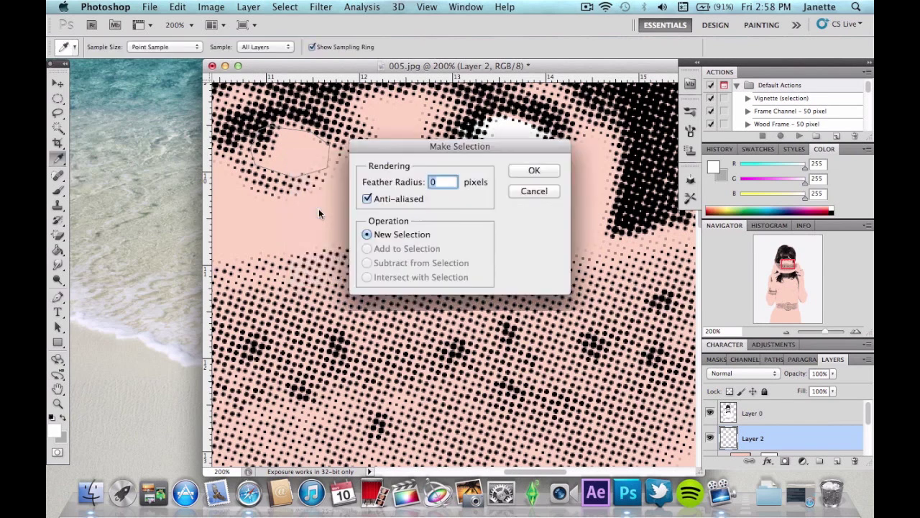
{"action": "key", "text": "Return"}
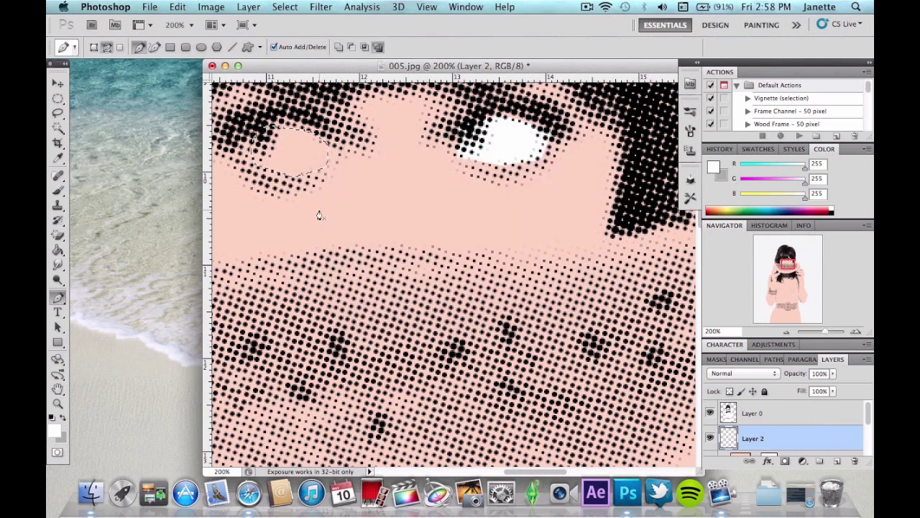
{"action": "key", "text": "alt+BackSpace"}
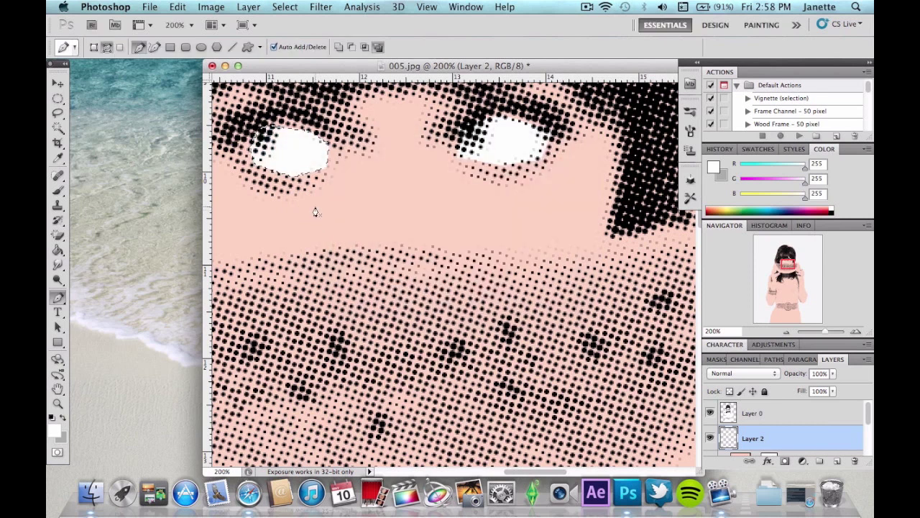
{"action": "key", "text": "super+d"}
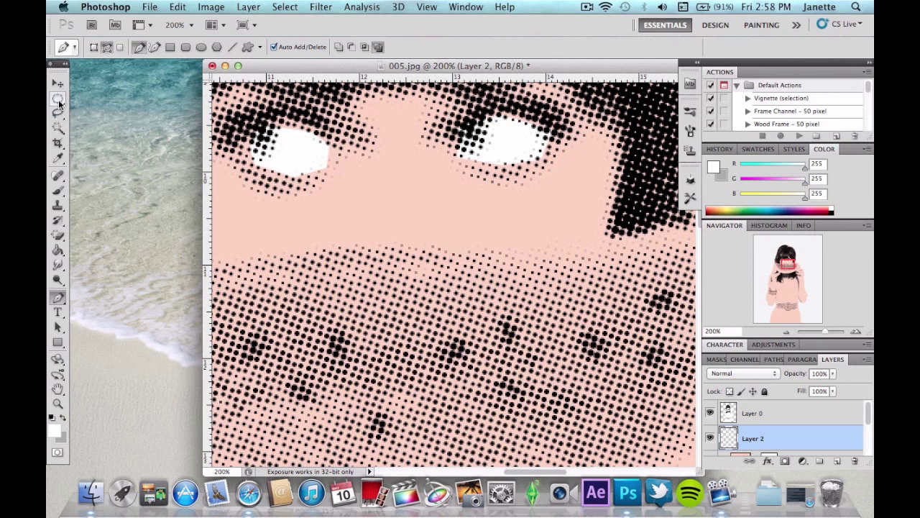
- Select a circular iris in the eye on the image's left side and fill it with light blue (RGB 160, 187, 254)
{"action": "left_click_drag", "start_coordinate": [59, 102], "coordinate": [88, 108]}
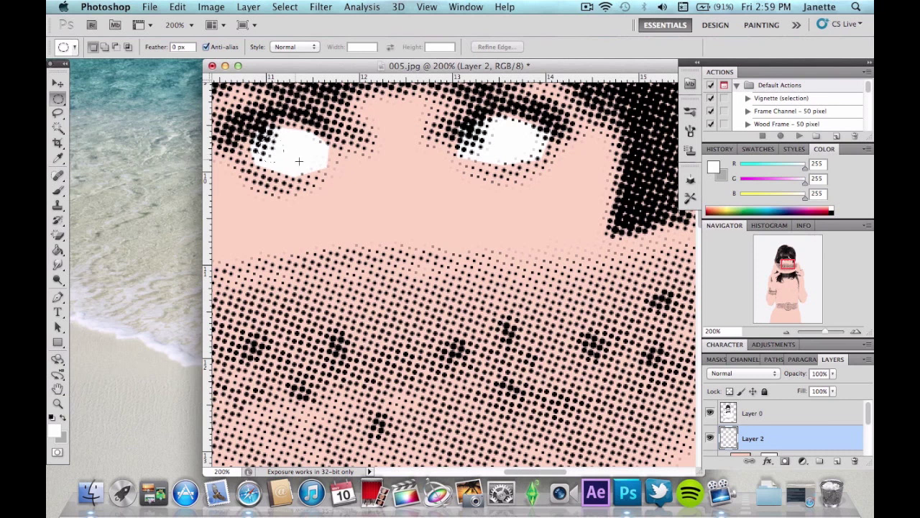
{"action": "left_click_drag", "start_coordinate": [260, 138], "coordinate": [299, 161]}
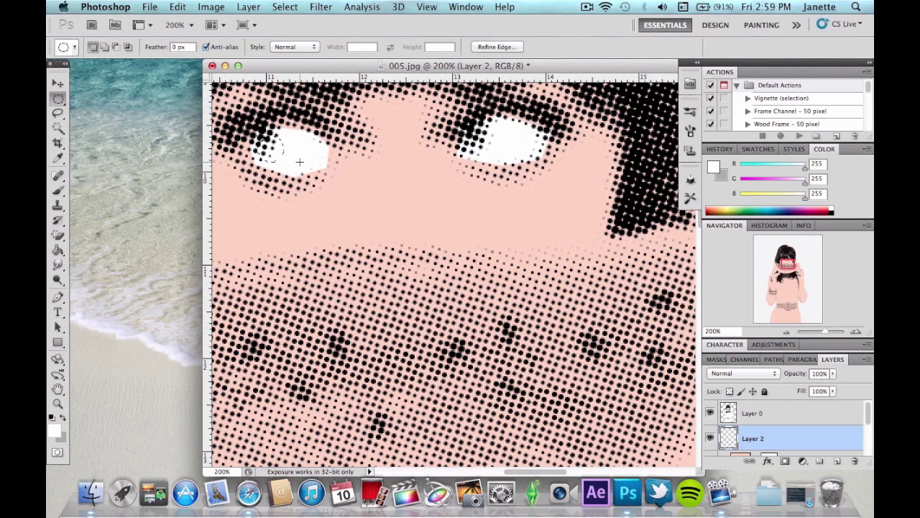
{"action": "left_click", "coordinate": [715, 167]}
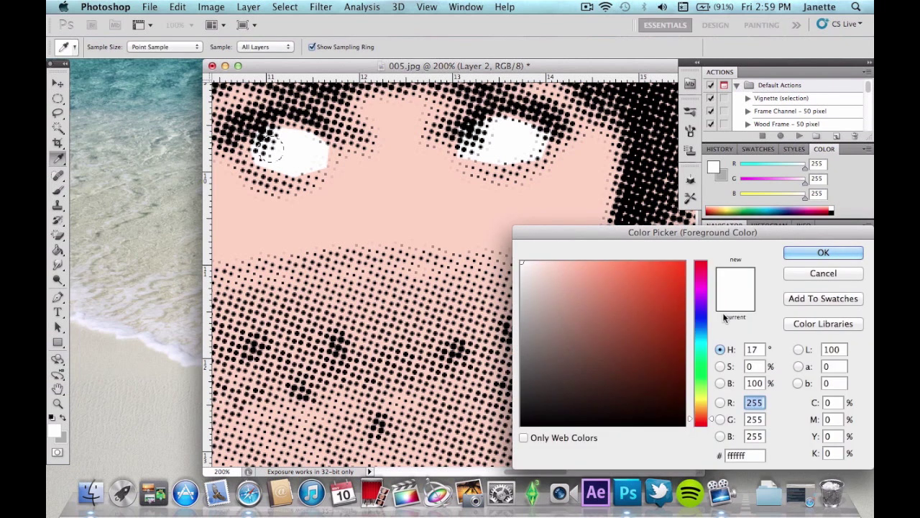
{"action": "left_click", "coordinate": [698, 314]}
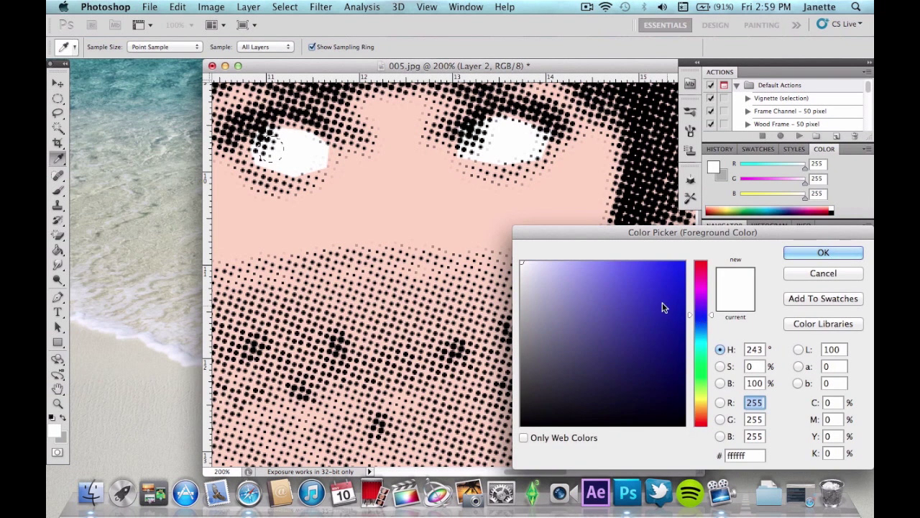
{"action": "left_click_drag", "start_coordinate": [564, 263], "coordinate": [580, 261]}
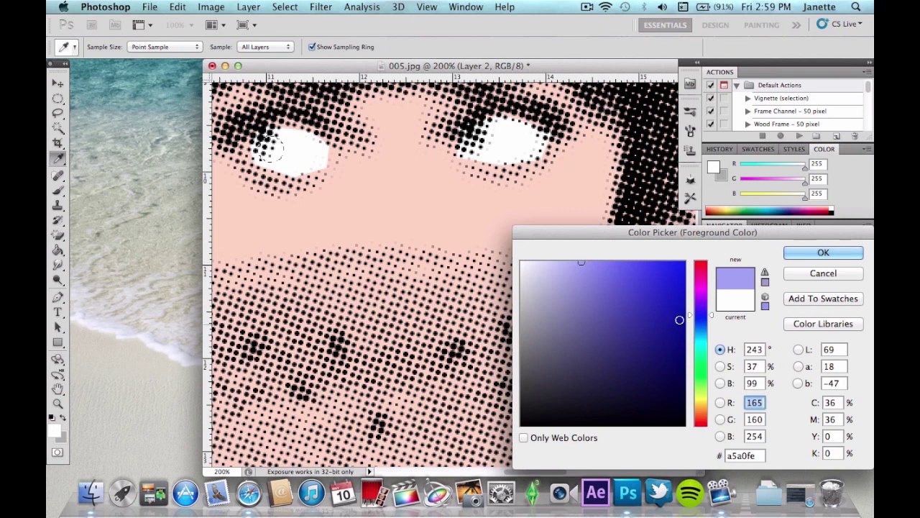
{"action": "left_click_drag", "start_coordinate": [690, 314], "coordinate": [690, 324]}
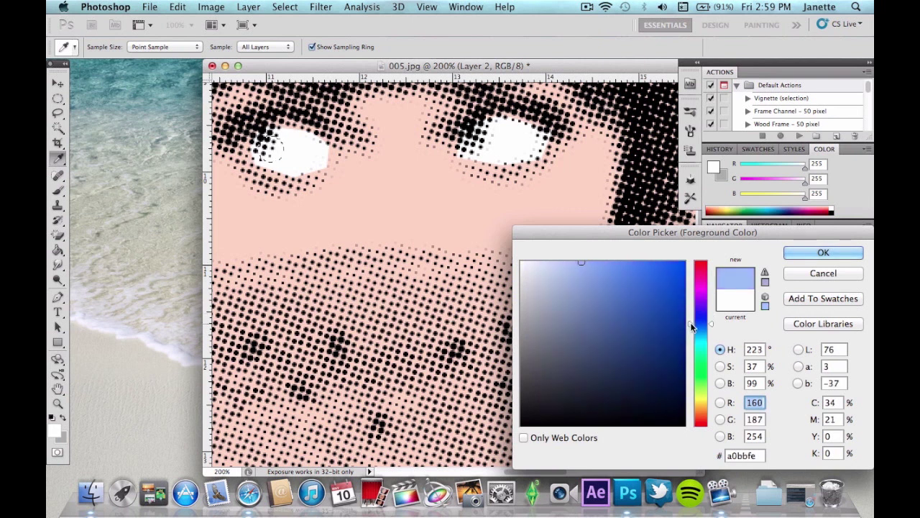
{"action": "left_click", "coordinate": [843, 256]}
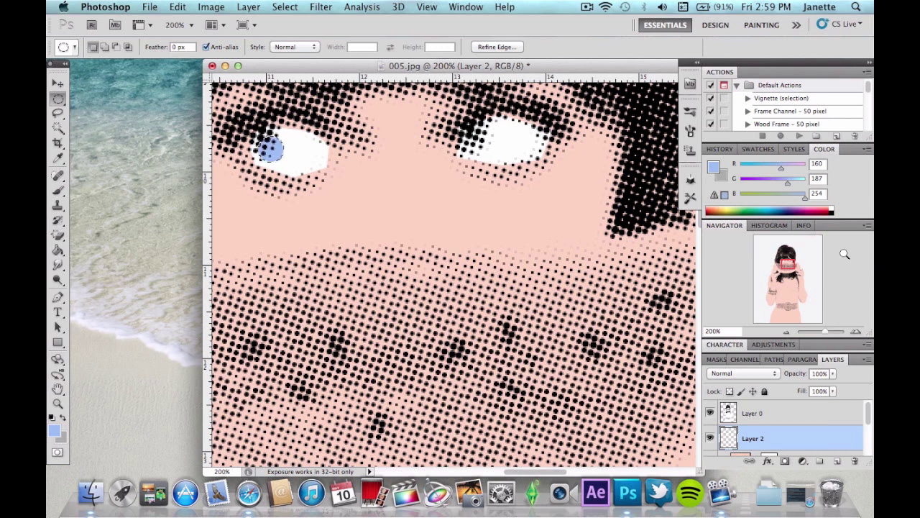
{"action": "key", "text": "super+d"}
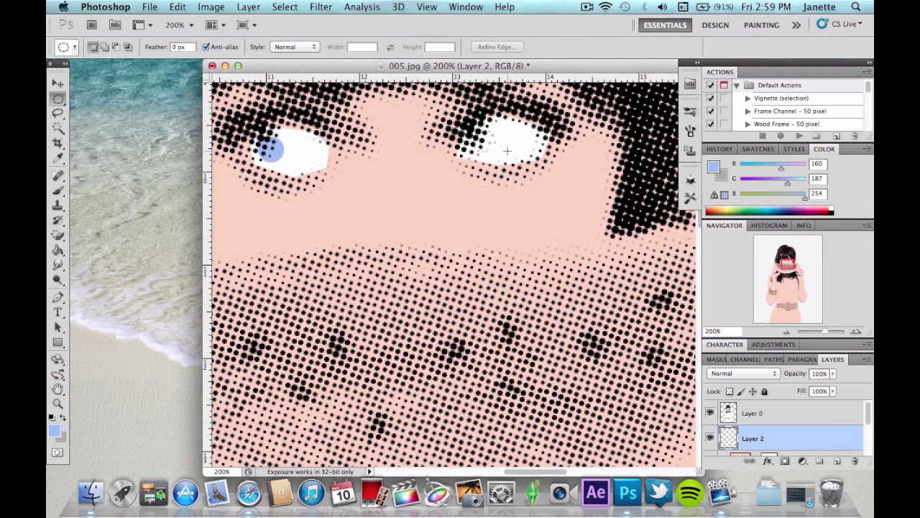
- Select a matching circular iris in the eye on the image's right side and fill it with the same light blue
{"action": "left_click_drag", "start_coordinate": [477, 132], "coordinate": [494, 151]}
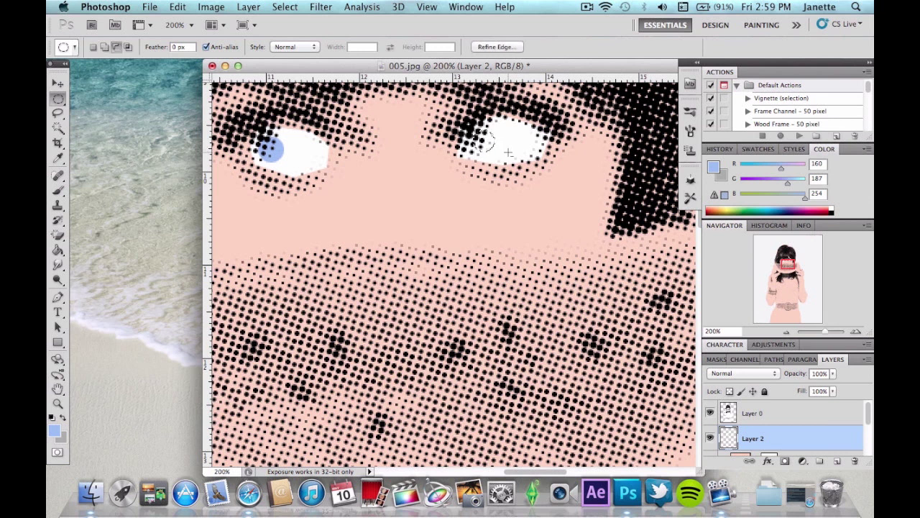
{"action": "key", "text": "alt+BackSpace"}
{"action": "key", "text": "super+d"}
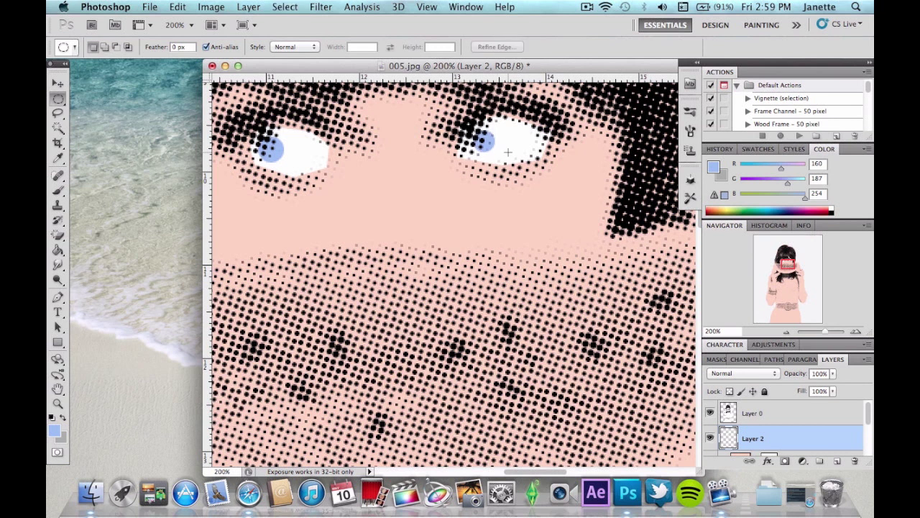
- Trace the dotted flesh of the watermelon slice with a closed Pen tool path
{"action": "left_click", "coordinate": [787, 333]}
{"action": "left_click", "coordinate": [787, 333]}
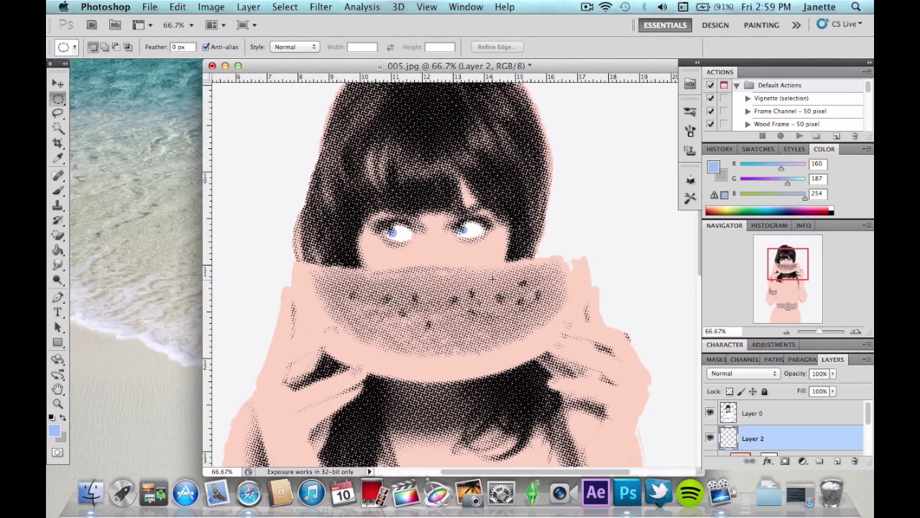
{"action": "scroll", "coordinate": [494, 278], "scroll_direction": "down", "scroll_amount": 5}
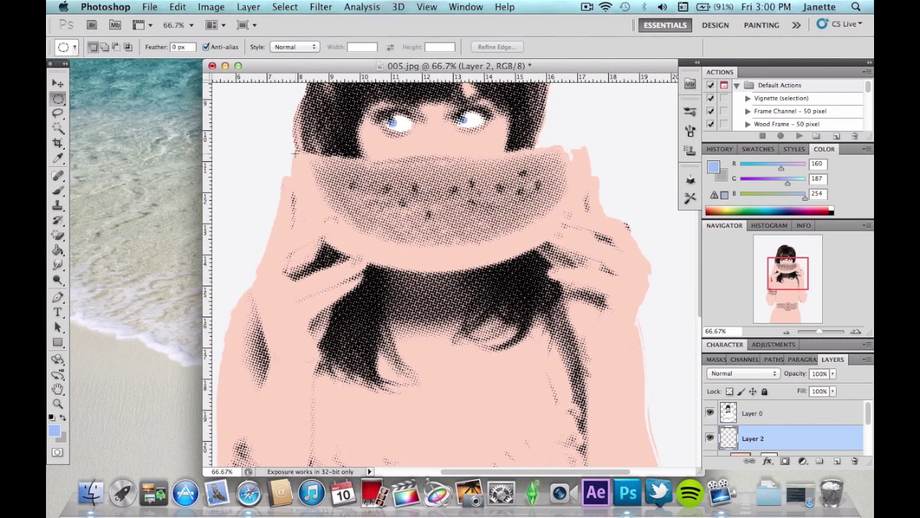
{"action": "scroll", "coordinate": [408, 227], "scroll_direction": "down", "scroll_amount": 5}
{"action": "scroll", "coordinate": [408, 227], "scroll_direction": "down", "scroll_amount": 4}
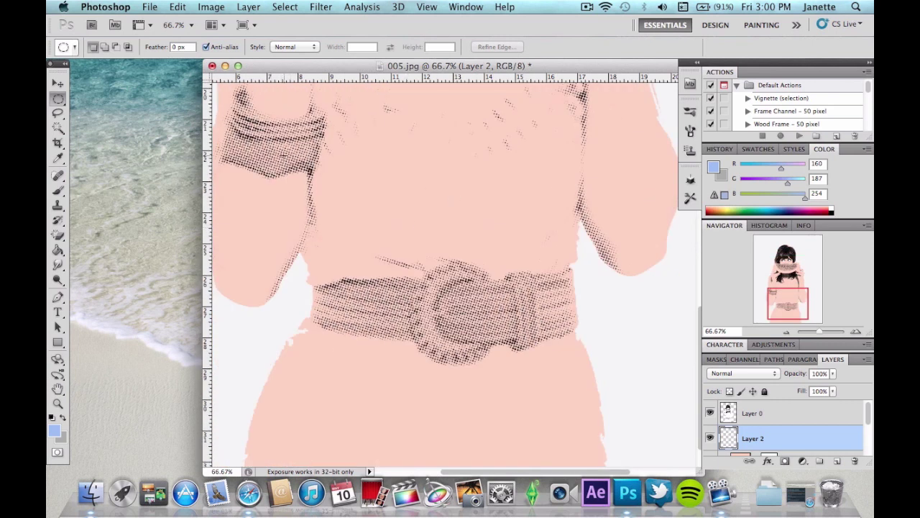
{"action": "scroll", "coordinate": [472, 321], "scroll_direction": "up", "scroll_amount": 10}
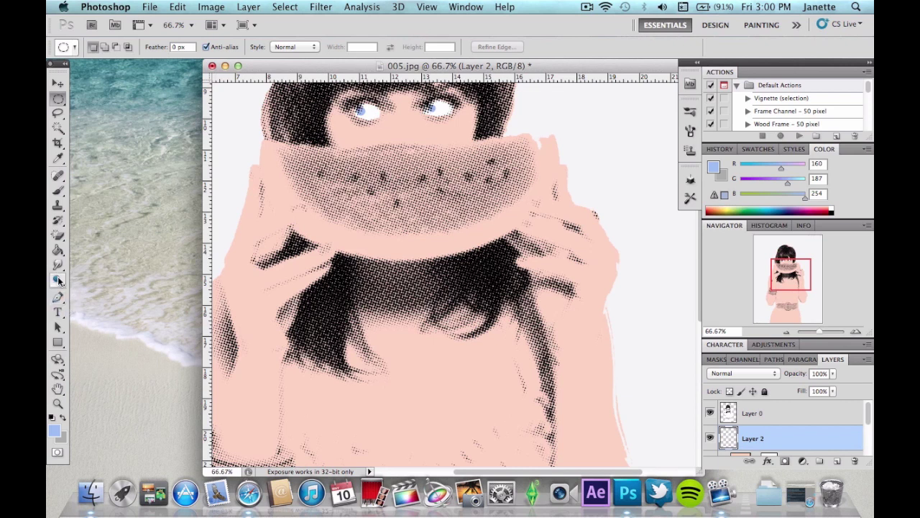
{"action": "left_click", "coordinate": [58, 298]}
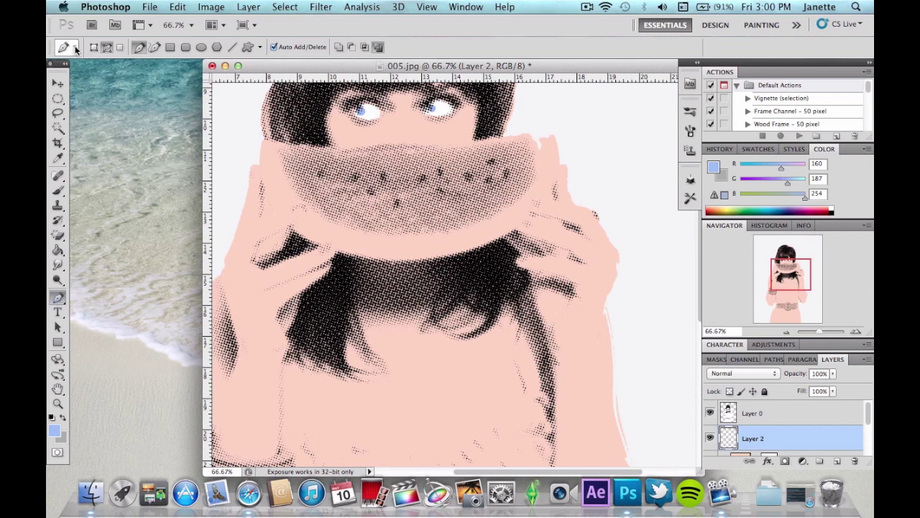
{"action": "left_click", "coordinate": [281, 151]}
{"action": "left_click", "coordinate": [426, 153]}
{"action": "left_click", "coordinate": [476, 150]}
{"action": "left_click", "coordinate": [507, 143]}
{"action": "left_click", "coordinate": [528, 143]}
{"action": "left_click", "coordinate": [534, 172]}
{"action": "left_click", "coordinate": [530, 193]}
{"action": "left_click", "coordinate": [518, 202]}
{"action": "left_click", "coordinate": [494, 219]}
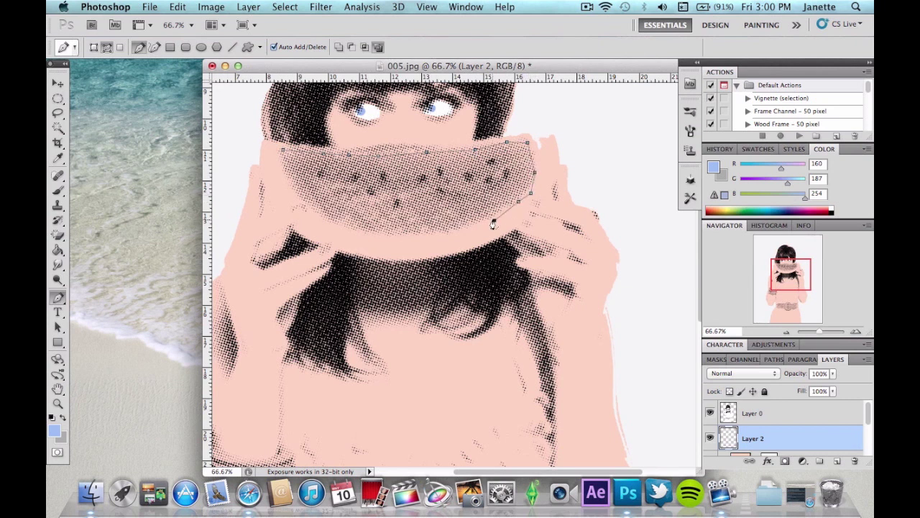
{"action": "left_click", "coordinate": [473, 222]}
{"action": "left_click", "coordinate": [439, 230]}
{"action": "left_click", "coordinate": [407, 231]}
{"action": "left_click", "coordinate": [378, 227]}
{"action": "left_click", "coordinate": [344, 222]}
{"action": "left_click", "coordinate": [310, 207]}
{"action": "left_click", "coordinate": [292, 183]}
{"action": "left_click", "coordinate": [281, 155]}
- Convert the watermelon flesh path to a new anti-aliased selection with 0-pixel feather
{"action": "right_click", "coordinate": [339, 174]}
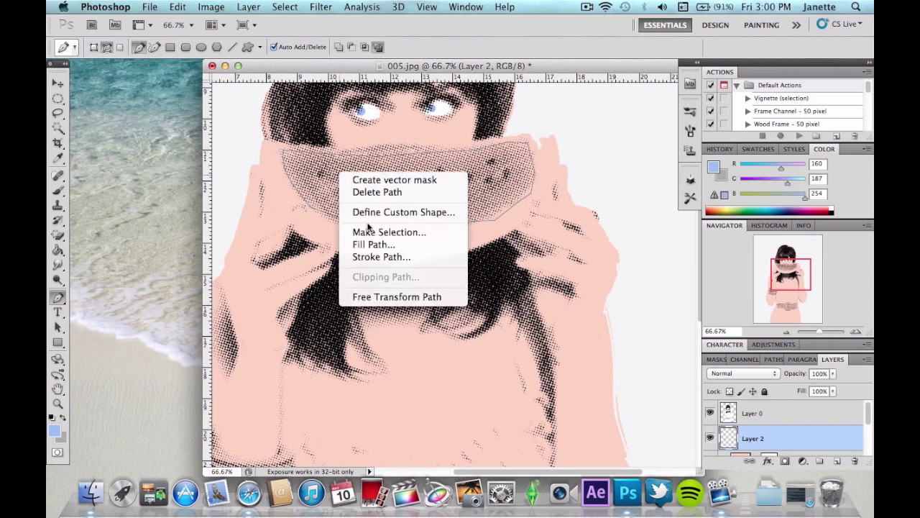
{"action": "left_click", "coordinate": [374, 232]}
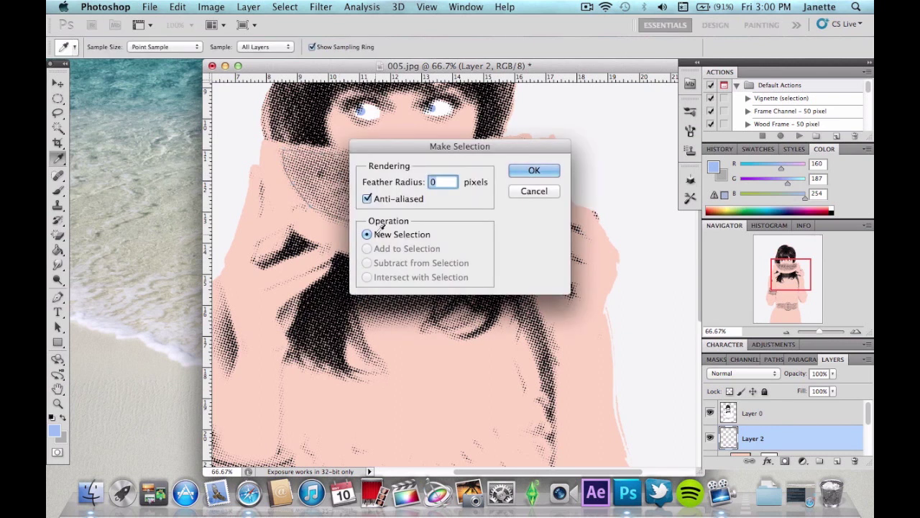
{"action": "key", "text": "Return"}
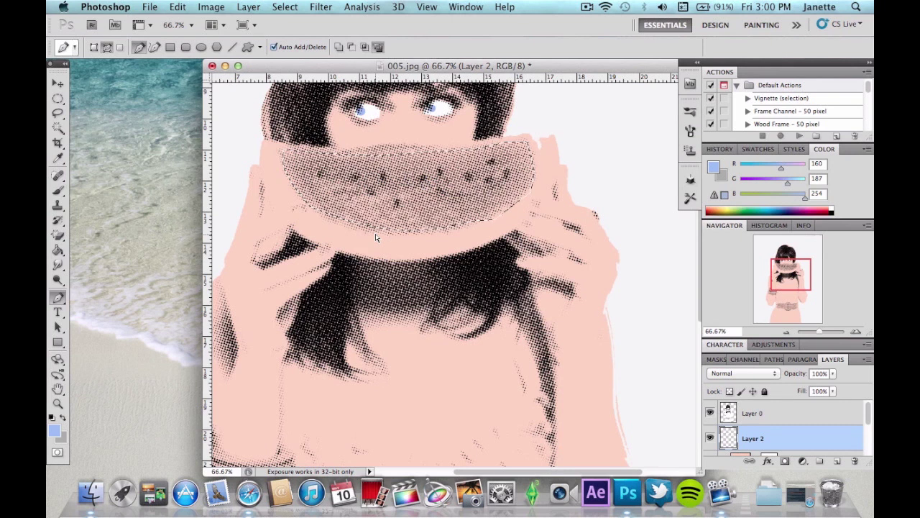
- Set the foreground color to pink (RGB 246, 104, 141) and fill the watermelon flesh selection with it on Layer 2
{"action": "left_click", "coordinate": [715, 167]}
{"action": "left_click", "coordinate": [701, 274]}
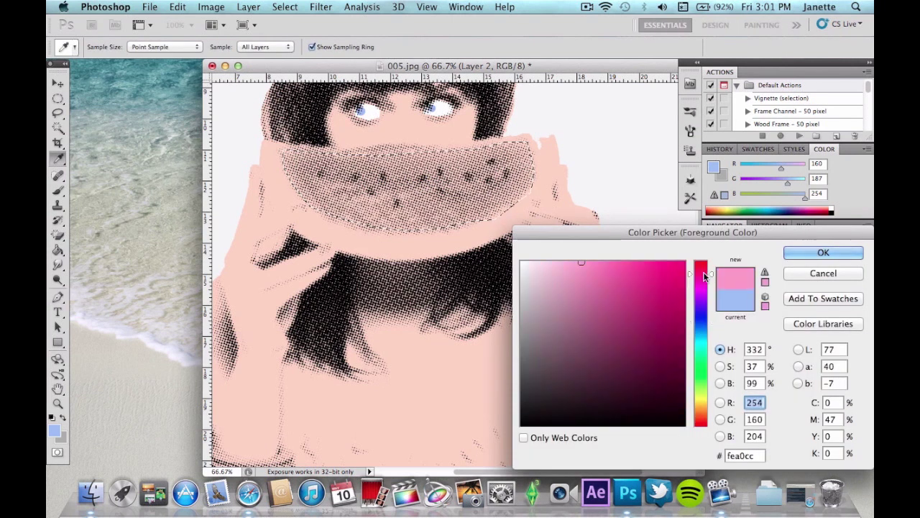
{"action": "left_click", "coordinate": [657, 291]}
{"action": "mouse_move", "coordinate": [692, 273]}
{"action": "left_mouse_down"}
{"action": "mouse_move", "coordinate": [692, 281]}
{"action": "mouse_move", "coordinate": [692, 267]}
{"action": "left_mouse_up"}
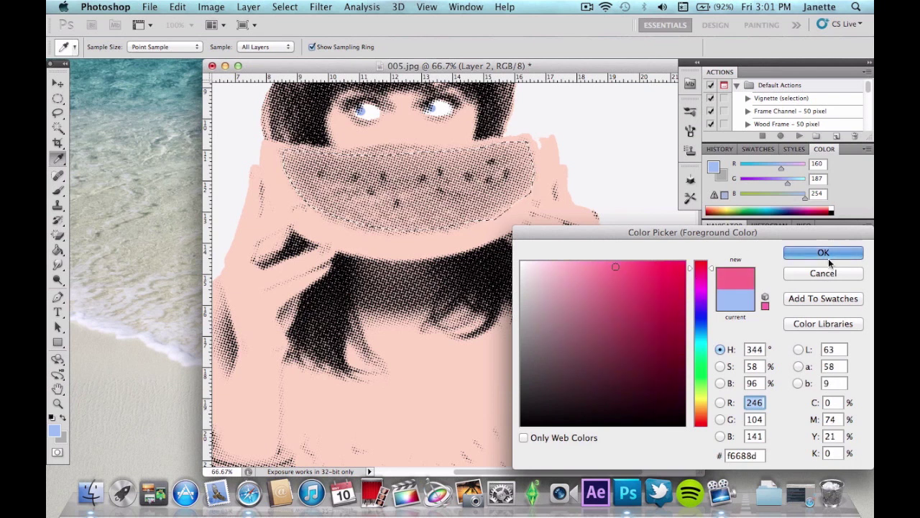
{"action": "left_click", "coordinate": [825, 255]}
{"action": "key", "text": "alt+BackSpace"}
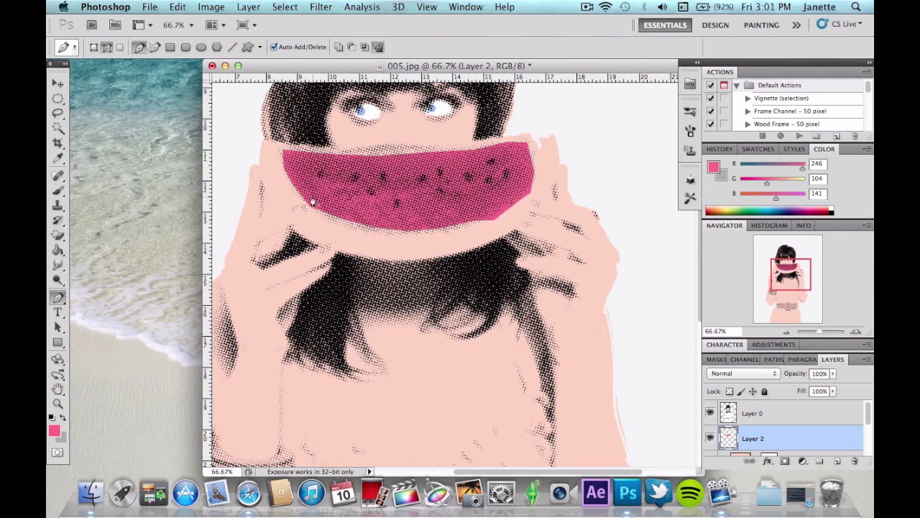
- Outline the whole watermelon slice, including the rind and excluding the fingers, with the Pen tool and convert the path to a selection
{"action": "left_click", "coordinate": [283, 151]}
{"action": "left_click", "coordinate": [525, 149]}
{"action": "left_click", "coordinate": [526, 147], "text": "ctrl"}
{"action": "left_click_drag", "start_coordinate": [434, 149], "coordinate": [474, 148]}
{"action": "left_click", "coordinate": [474, 148]}
{"action": "left_click", "coordinate": [501, 141]}
{"action": "left_click", "coordinate": [526, 141]}
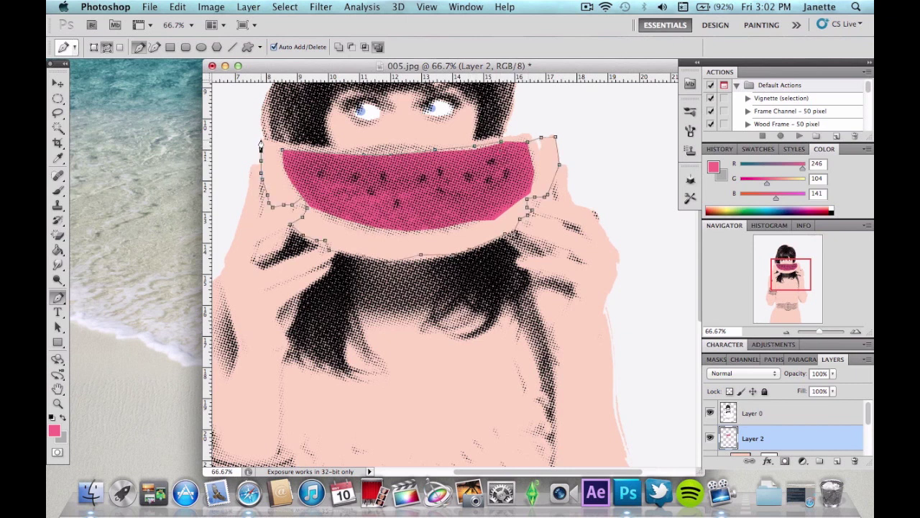
{"action": "left_click", "coordinate": [263, 136]}
{"action": "left_click", "coordinate": [369, 146]}
{"action": "left_click", "coordinate": [394, 142]}
{"action": "left_click", "coordinate": [424, 144]}
{"action": "left_click", "coordinate": [452, 141]}
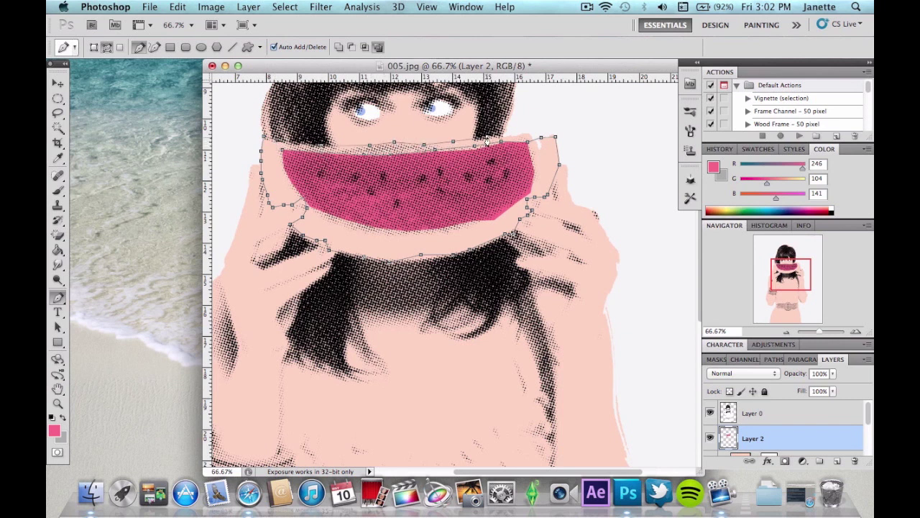
{"action": "left_click", "coordinate": [522, 132]}
{"action": "left_click", "coordinate": [532, 133]}
{"action": "left_click", "coordinate": [553, 136]}
{"action": "key", "text": "super+Return"}
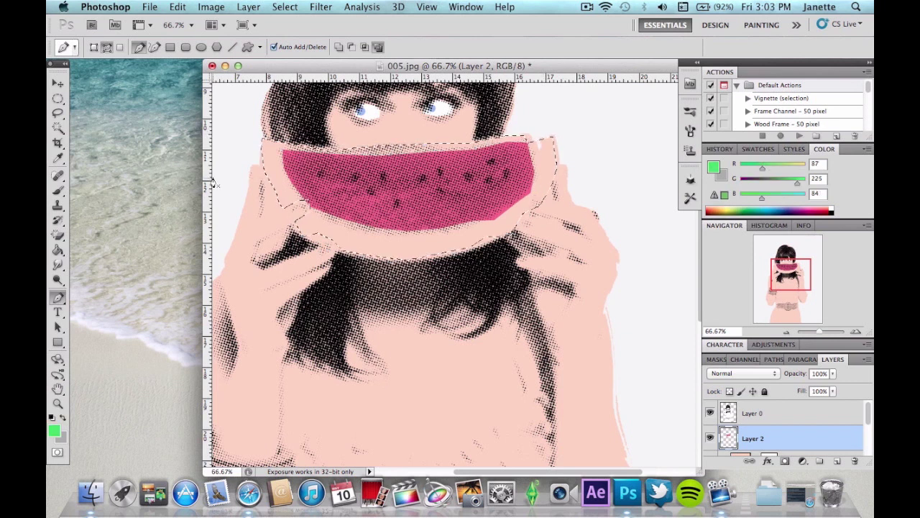
- Set up the Brush tool with a hard round tip, 35 px size and 100% hardness
{"action": "left_click", "coordinate": [58, 192]}
{"action": "left_click", "coordinate": [109, 52]}
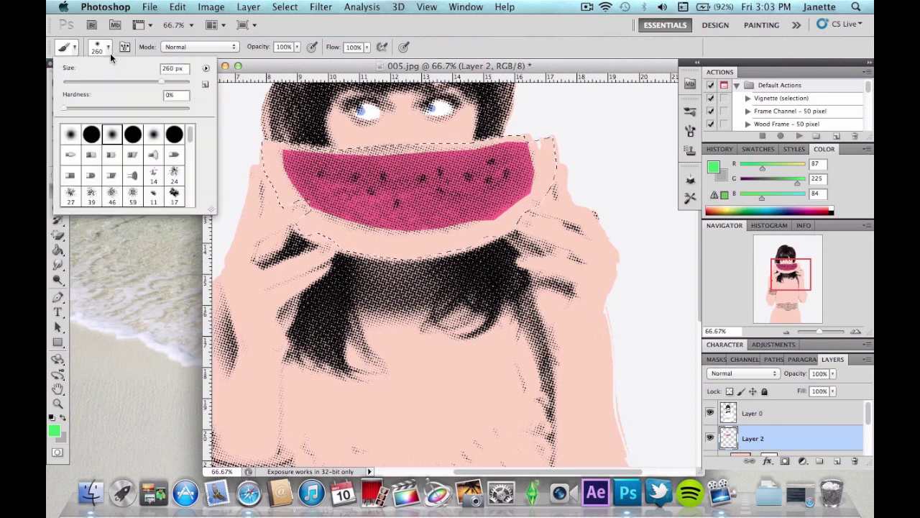
{"action": "left_click", "coordinate": [88, 136]}
{"action": "key", "text": "Return"}
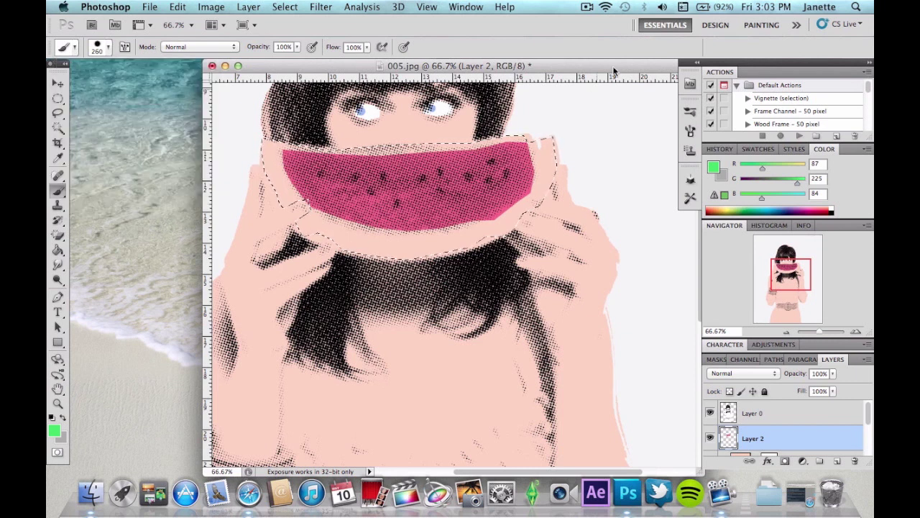
{"action": "left_click", "coordinate": [97, 50]}
{"action": "left_click", "coordinate": [86, 84]}
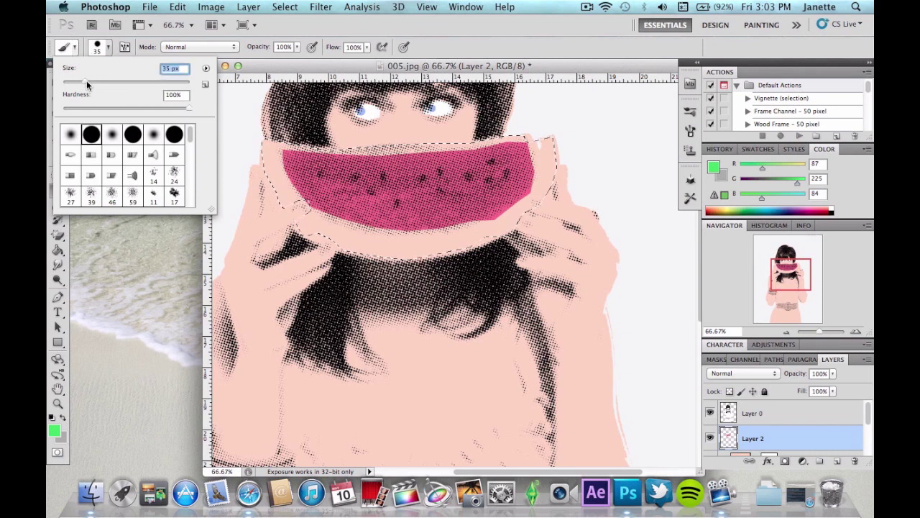
- Paint the watermelon rind and the slice's upper edge green inside the selection on Layer 2, and deselect
{"action": "left_click", "coordinate": [533, 145]}
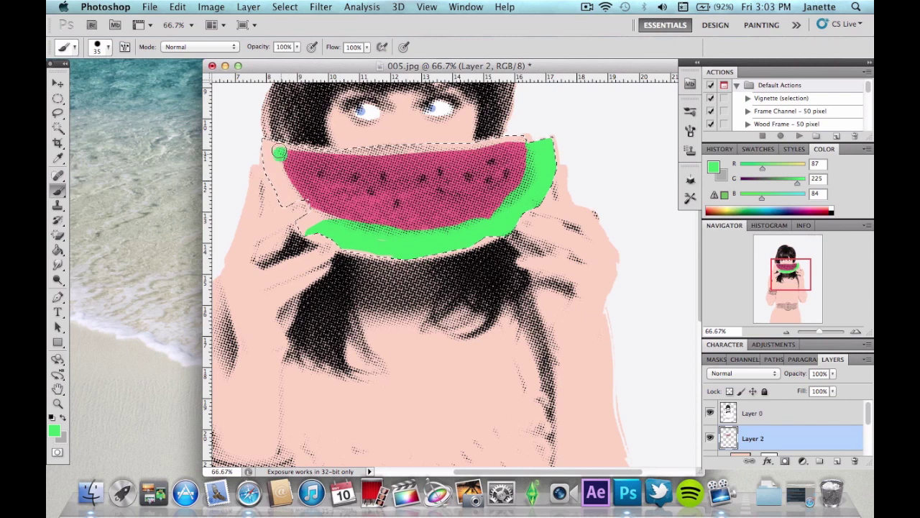
{"action": "mouse_move", "coordinate": [280, 170]}
{"action": "left_mouse_down"}
{"action": "mouse_move", "coordinate": [310, 215]}
{"action": "mouse_move", "coordinate": [277, 165]}
{"action": "mouse_move", "coordinate": [300, 223]}
{"action": "mouse_move", "coordinate": [273, 176]}
{"action": "mouse_move", "coordinate": [286, 202]}
{"action": "left_mouse_up"}
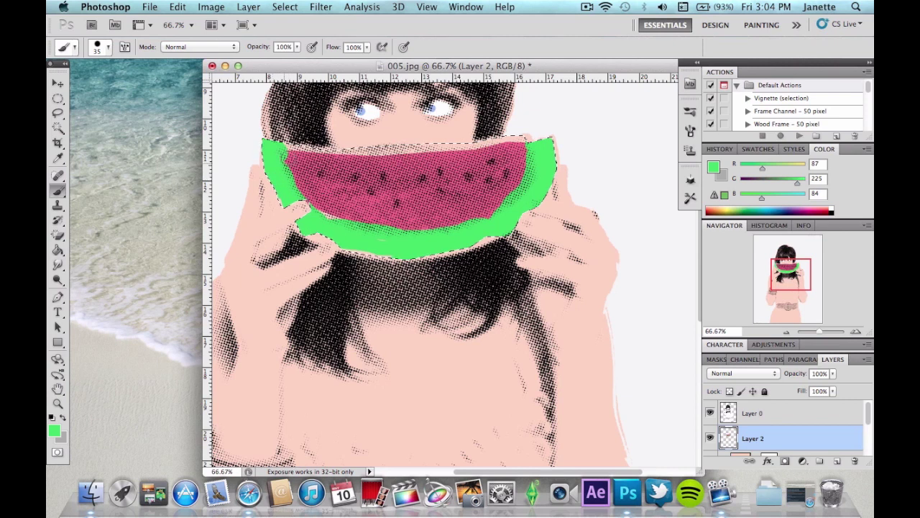
{"action": "left_click", "coordinate": [530, 135], "text": "shift"}
{"action": "key", "text": "super+d"}
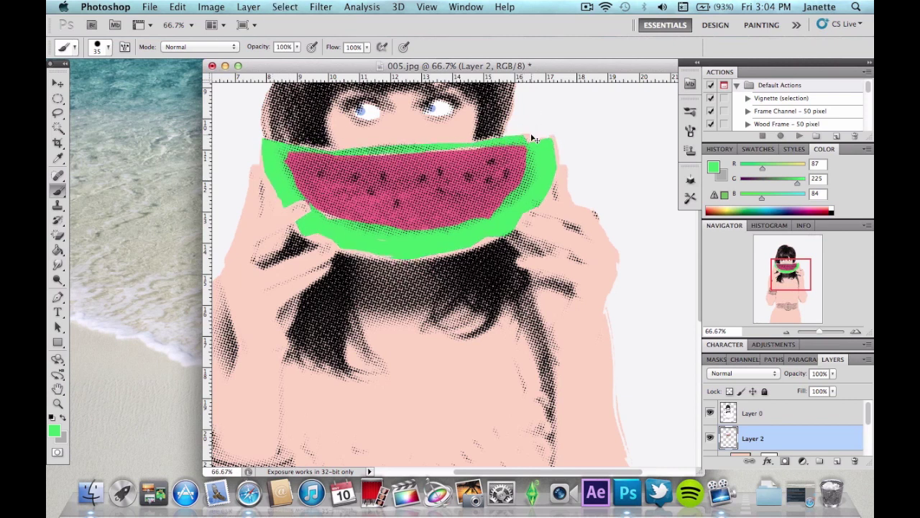
- Trace the woman's top, from the belt up to the hair and between the arms, with a closed Pen tool path
{"action": "left_click", "coordinate": [787, 332]}
{"action": "left_click", "coordinate": [786, 332]}
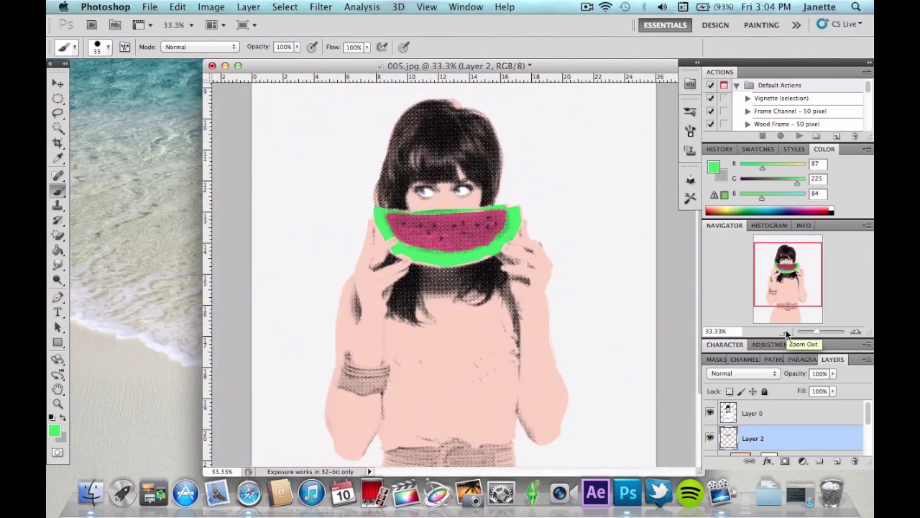
{"action": "scroll", "coordinate": [575, 342], "scroll_direction": "down", "scroll_amount": 3}
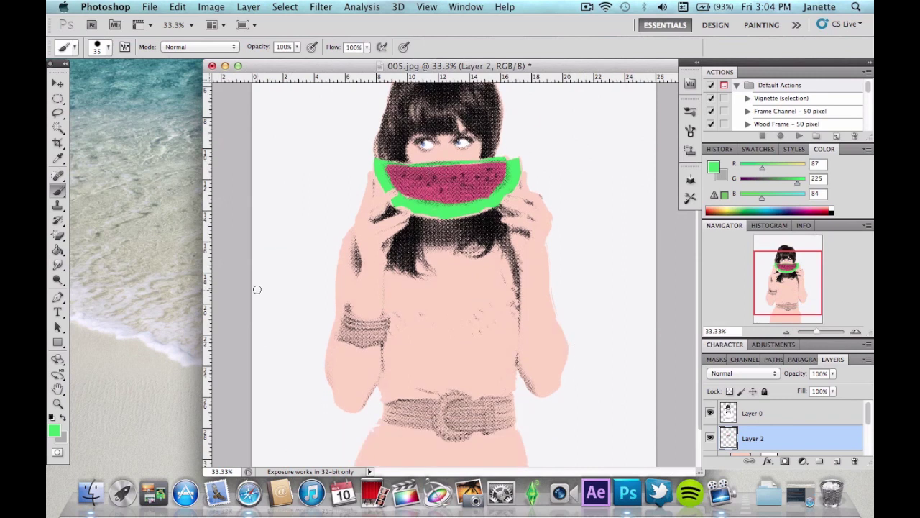
{"action": "key", "text": "p"}
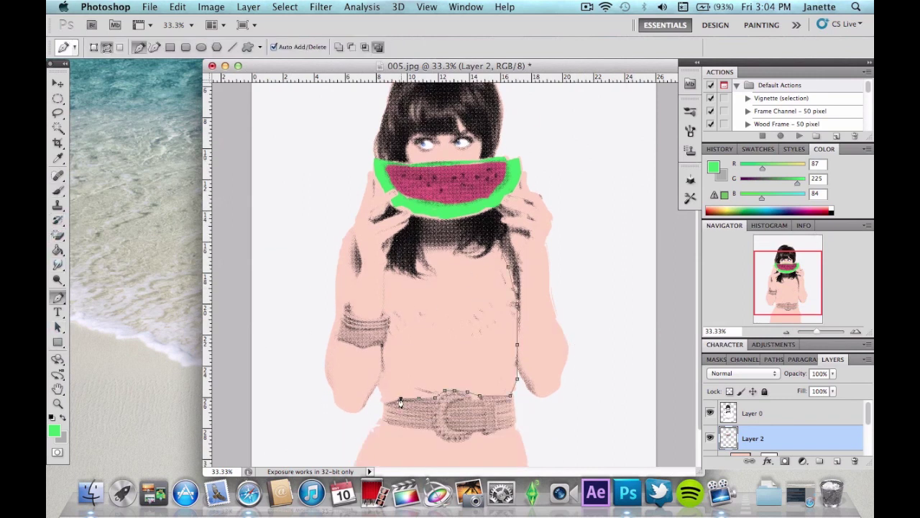
{"action": "left_click", "coordinate": [400, 398]}
{"action": "left_click", "coordinate": [380, 394]}
{"action": "left_click", "coordinate": [383, 353]}
{"action": "left_click", "coordinate": [387, 325]}
{"action": "left_click", "coordinate": [382, 304]}
{"action": "left_click", "coordinate": [419, 268]}
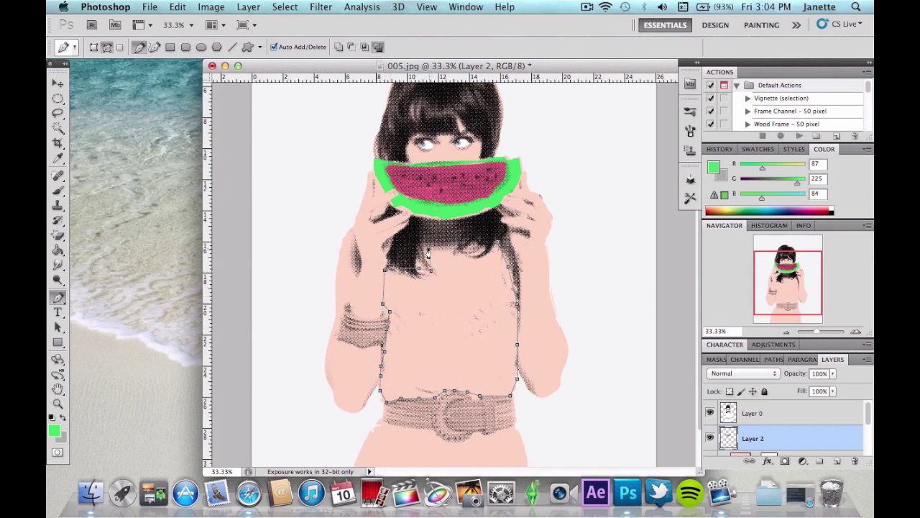
{"action": "left_click", "coordinate": [482, 261]}
- Convert the top's path to a new anti-aliased selection with 0-pixel feather and fill it with blue (RGB 84, 177, 225)
{"action": "right_click", "coordinate": [480, 282]}
{"action": "left_click", "coordinate": [498, 338]}
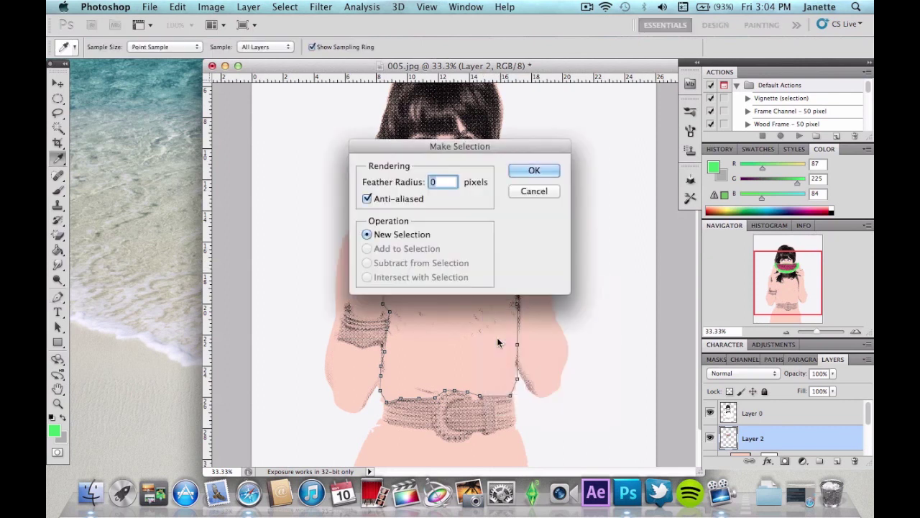
{"action": "key", "text": "Return"}
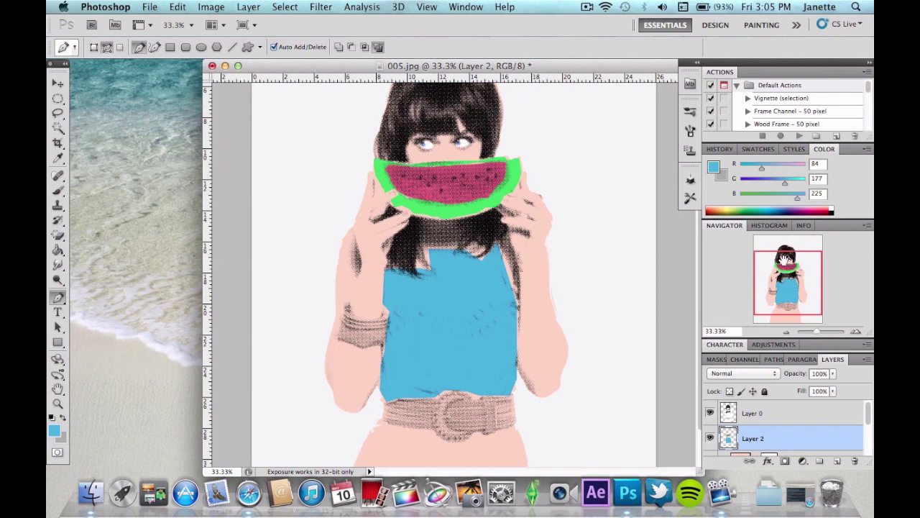
- Fill the skirt area below the belt with the same blue on Layer 2
{"action": "key", "text": "F2"}
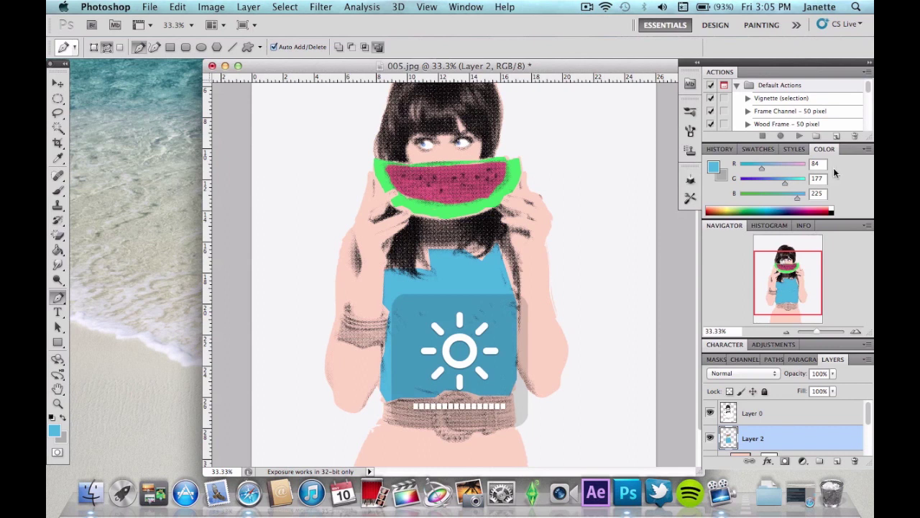
{"action": "scroll", "coordinate": [560, 278], "scroll_direction": "down", "scroll_amount": 3}
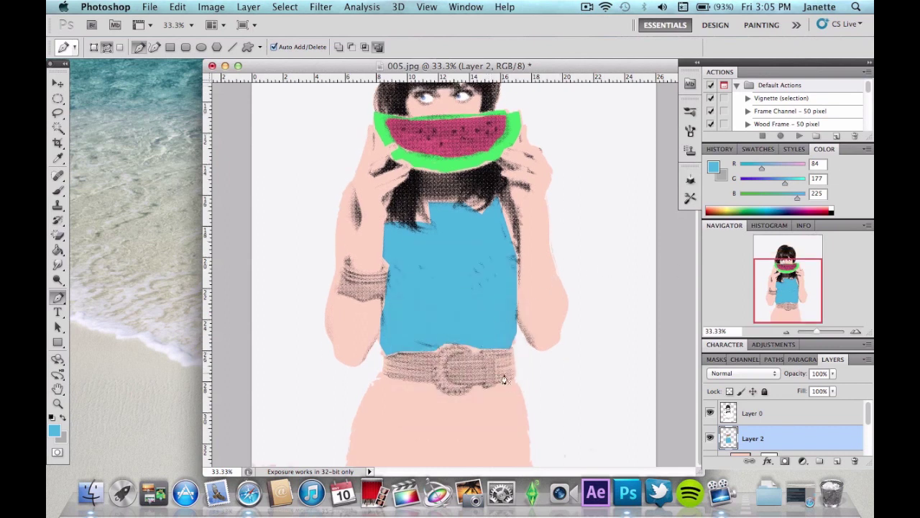
{"action": "key", "text": "super+0"}
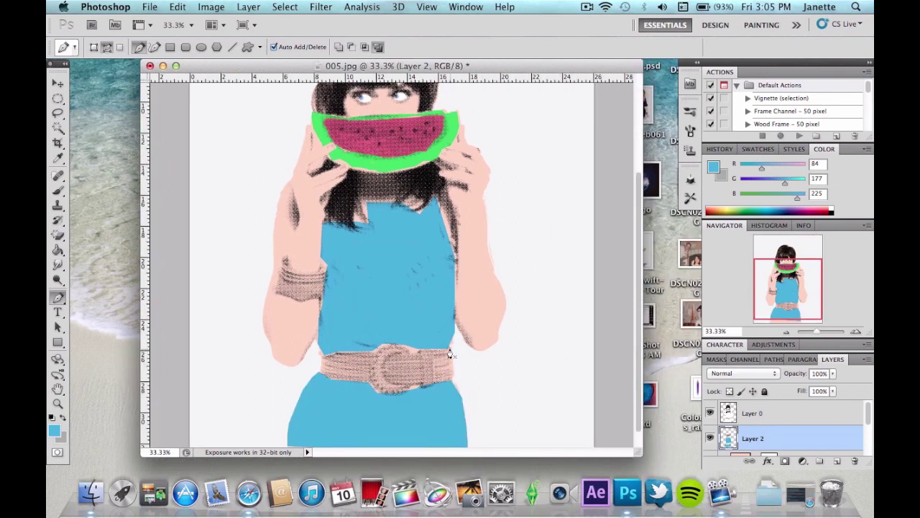
- Outline the belt with the Pen tool, make a 0-pixel feather selection from the path, and desaturate the belt
{"action": "left_click", "coordinate": [450, 349]}
{"action": "left_click", "coordinate": [452, 379]}
{"action": "left_click", "coordinate": [439, 380]}
{"action": "left_click", "coordinate": [331, 383]}
{"action": "right_click", "coordinate": [331, 383]}
{"action": "left_click", "coordinate": [359, 415]}
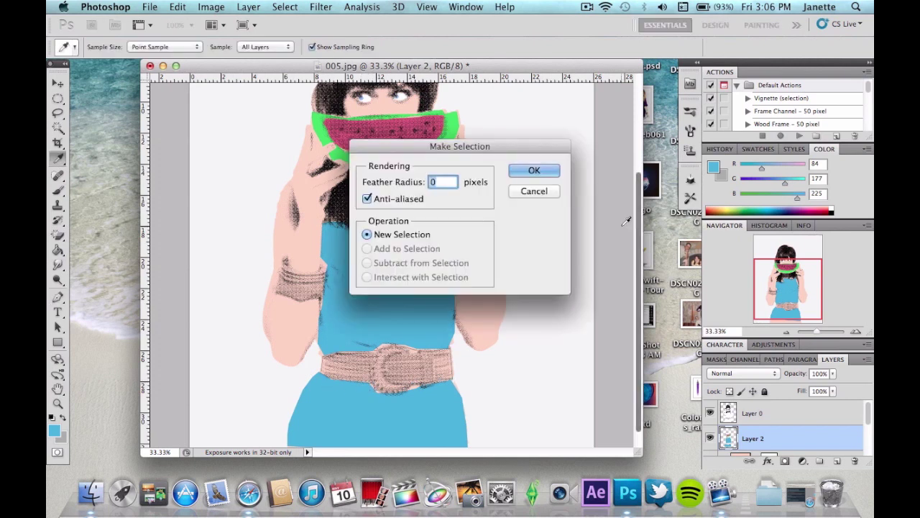
{"action": "left_click", "coordinate": [528, 170]}
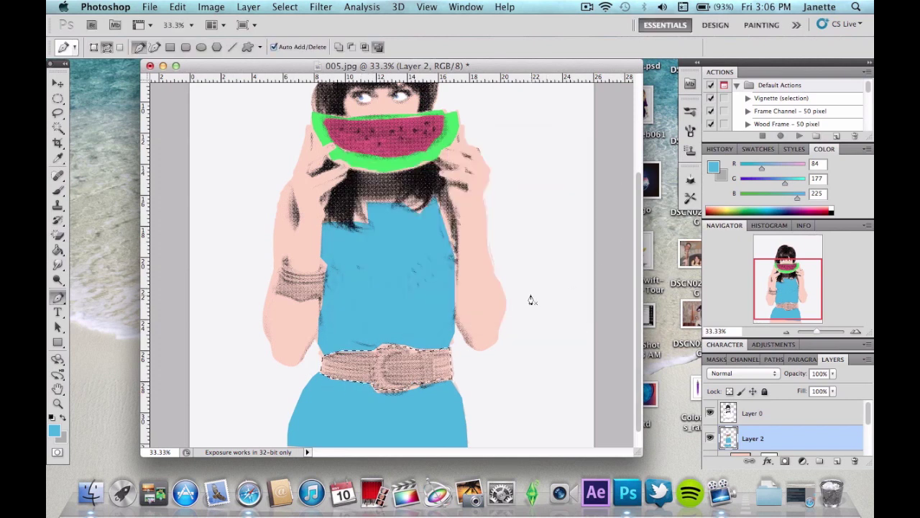
{"action": "key", "text": "super+shift+u"}
{"action": "key", "text": "super+d"}
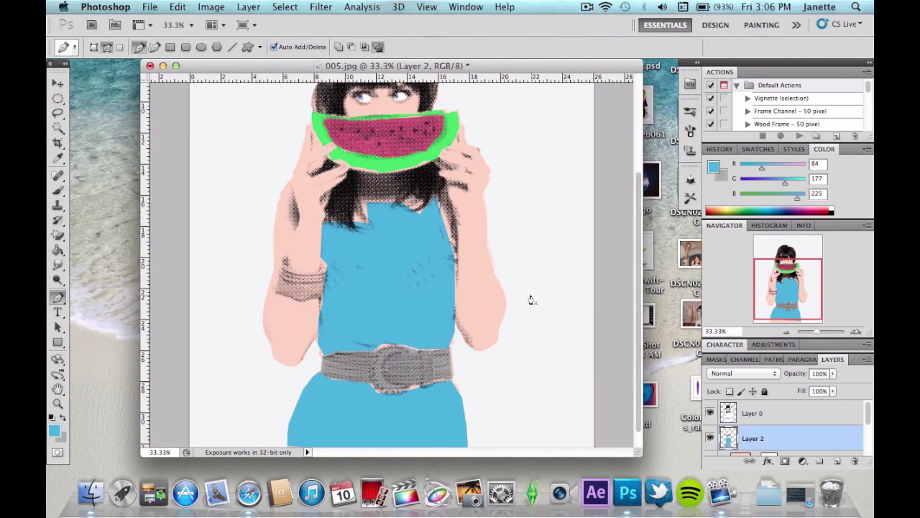
- Outline the bracelet on the woman's forearm with the Pen tool, select it, and desaturate it
{"action": "left_click", "coordinate": [285, 259]}
{"action": "left_click", "coordinate": [278, 273]}
{"action": "left_click", "coordinate": [277, 294]}
{"action": "left_click", "coordinate": [286, 299]}
{"action": "key", "text": "super+Return"}
{"action": "key", "text": "super+d"}
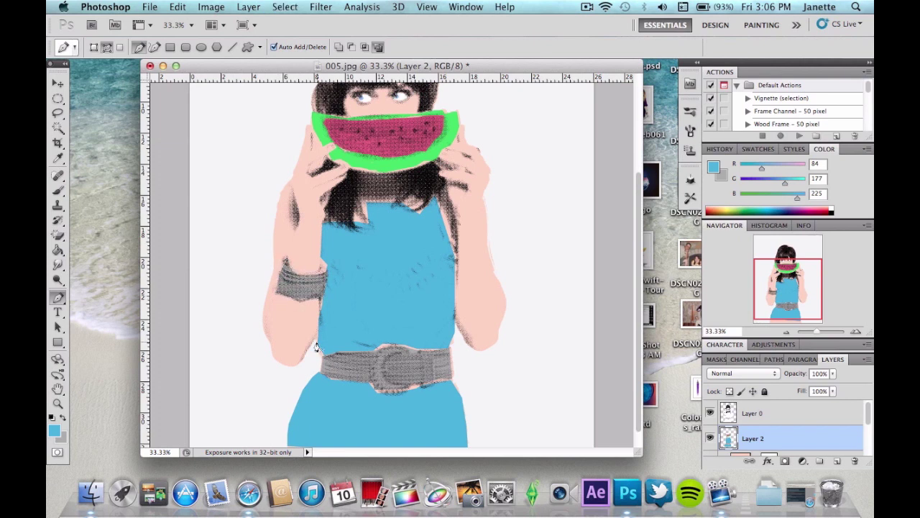
- Trace the uncolored strip at the lower end of the skirt with a closed Pen tool path
{"action": "scroll", "coordinate": [307, 237], "scroll_direction": "up", "scroll_amount": 3}
{"action": "scroll", "coordinate": [307, 237], "scroll_direction": "down", "scroll_amount": 4}
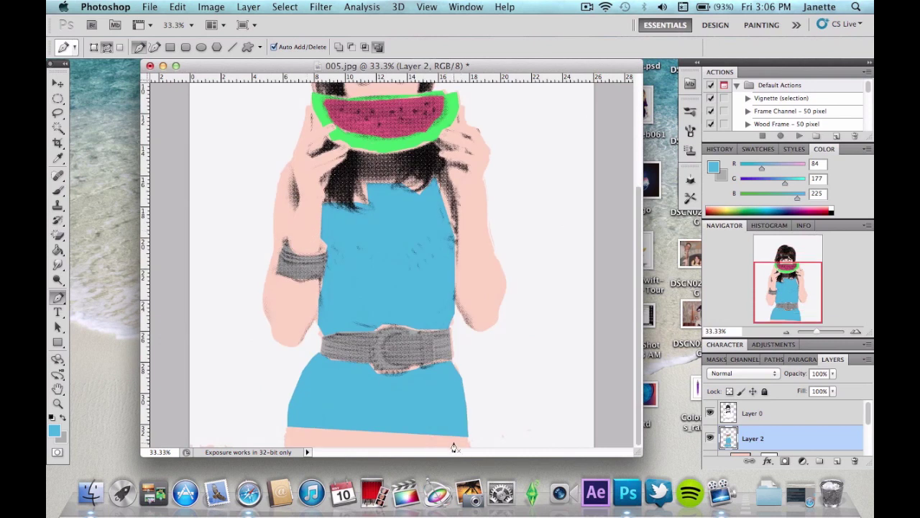
{"action": "scroll", "coordinate": [454, 447], "scroll_direction": "up", "scroll_amount": 1}
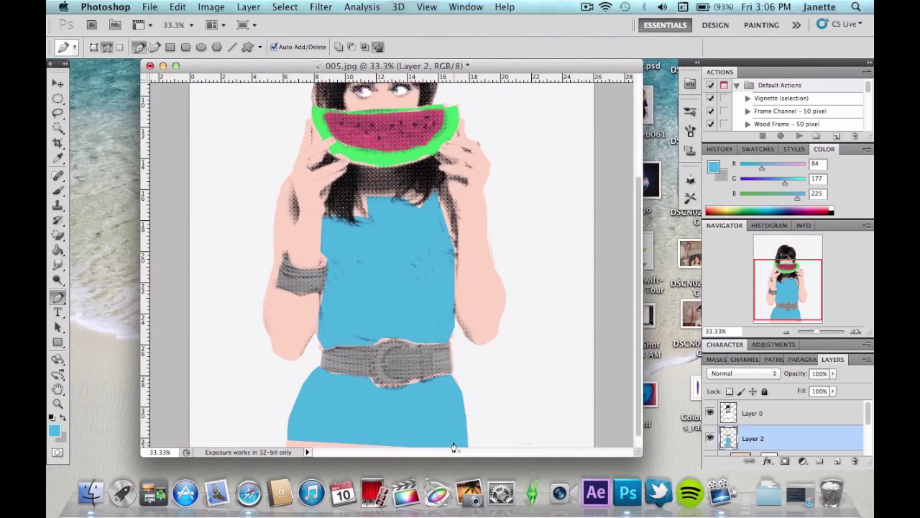
{"action": "scroll", "coordinate": [454, 447], "scroll_direction": "up", "scroll_amount": 2}
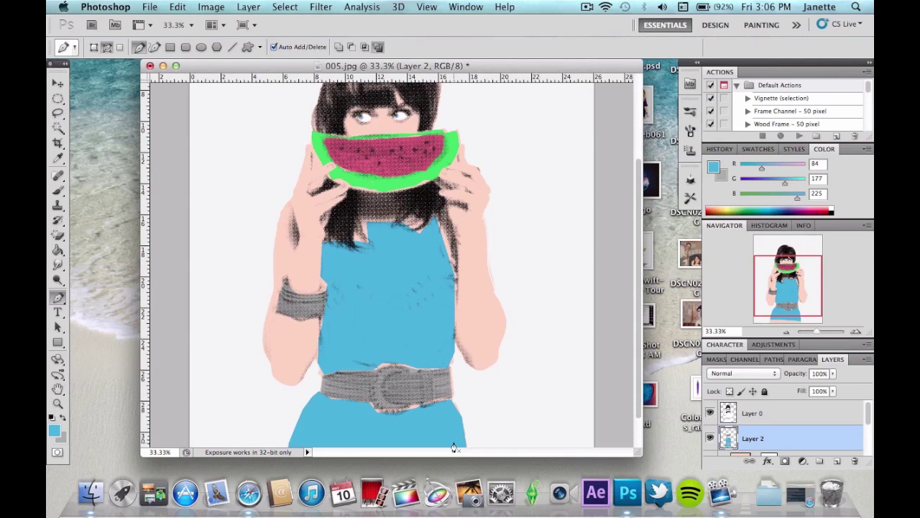
{"action": "scroll", "coordinate": [453, 448], "scroll_direction": "down", "scroll_amount": 3}
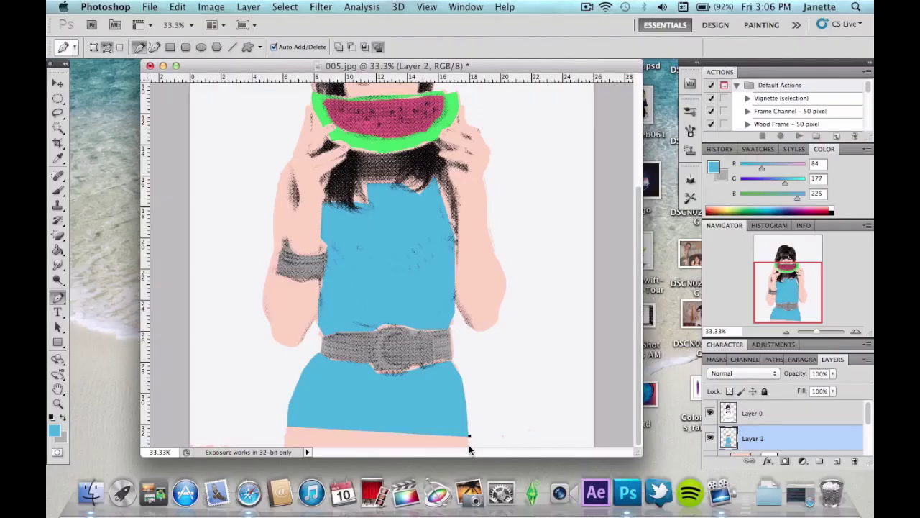
{"action": "left_click", "coordinate": [469, 436]}
{"action": "left_click", "coordinate": [285, 443]}
{"action": "left_click", "coordinate": [285, 427]}
{"action": "left_click", "coordinate": [468, 440]}
- Convert the skirt strip path to a selection, fill it with the blue foreground color, and deselect
{"action": "right_click", "coordinate": [450, 440]}
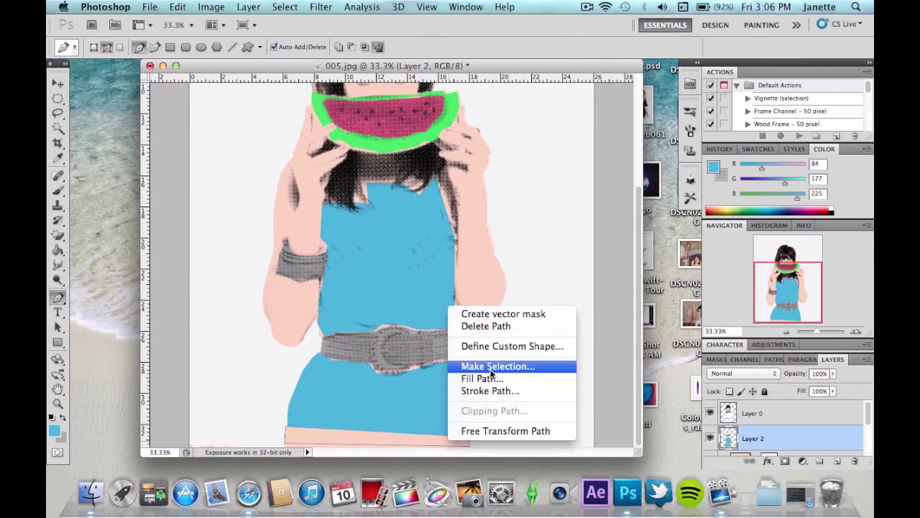
{"action": "left_click", "coordinate": [491, 368]}
{"action": "key", "text": "Return"}
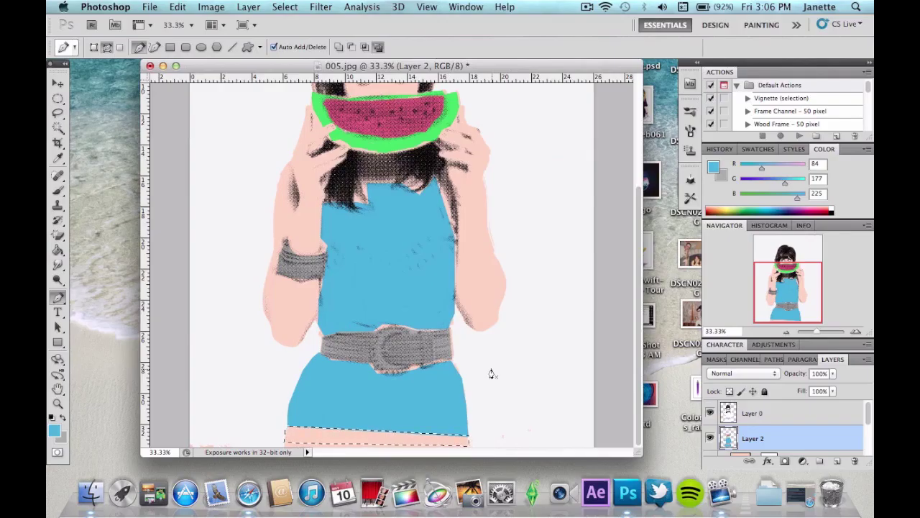
{"action": "key", "text": "alt+BackSpace"}
{"action": "key", "text": "super+d"}
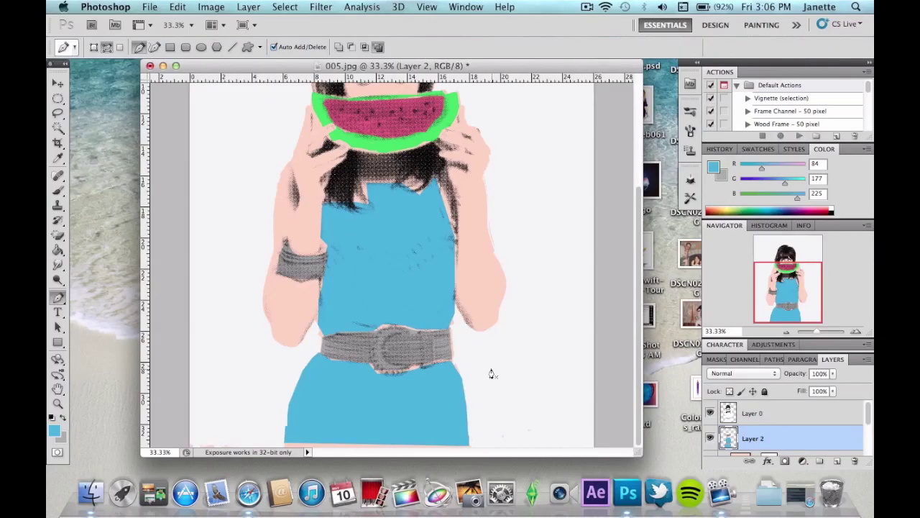
- Apply the Film Grain filter to Layer 2 with Grain 3, Highlight Area 0 and Intensity 6
{"action": "scroll", "coordinate": [491, 373], "scroll_direction": "up", "scroll_amount": 5}
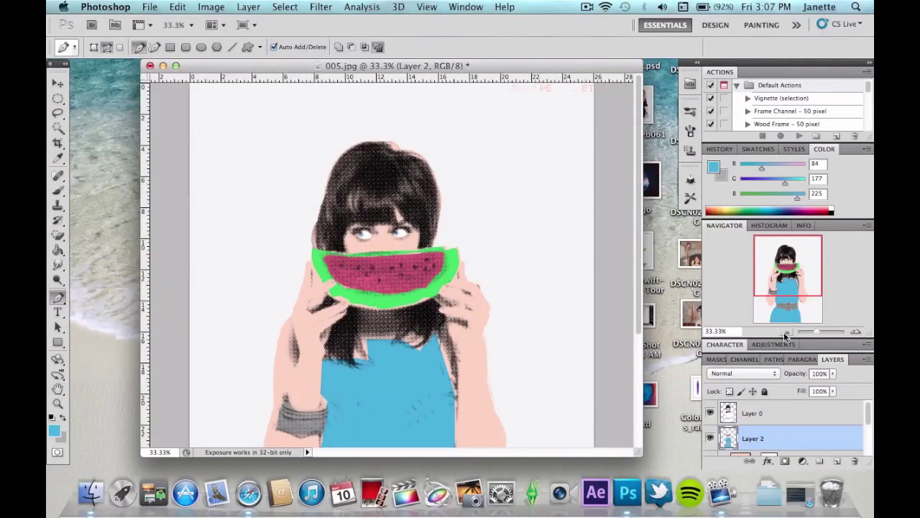
{"action": "left_click", "coordinate": [785, 332]}
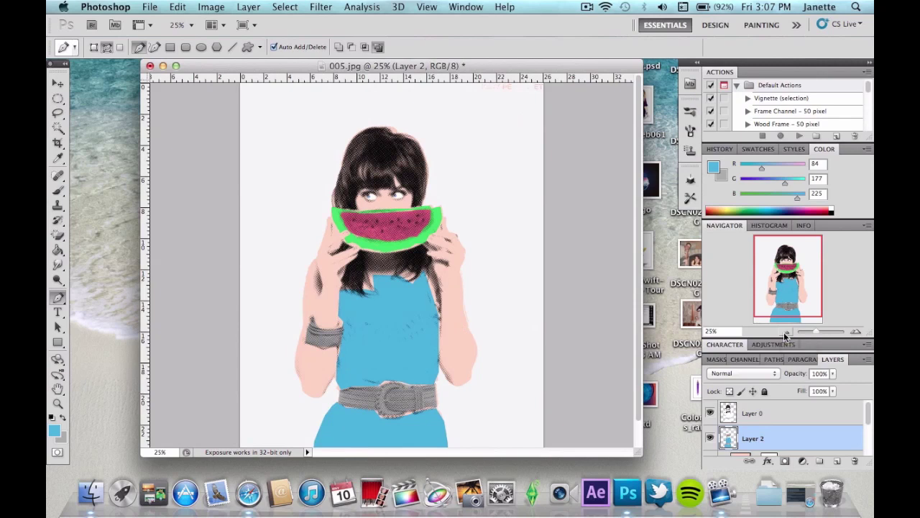
{"action": "left_click", "coordinate": [311, 10]}
{"action": "mouse_move", "coordinate": [362, 147]}
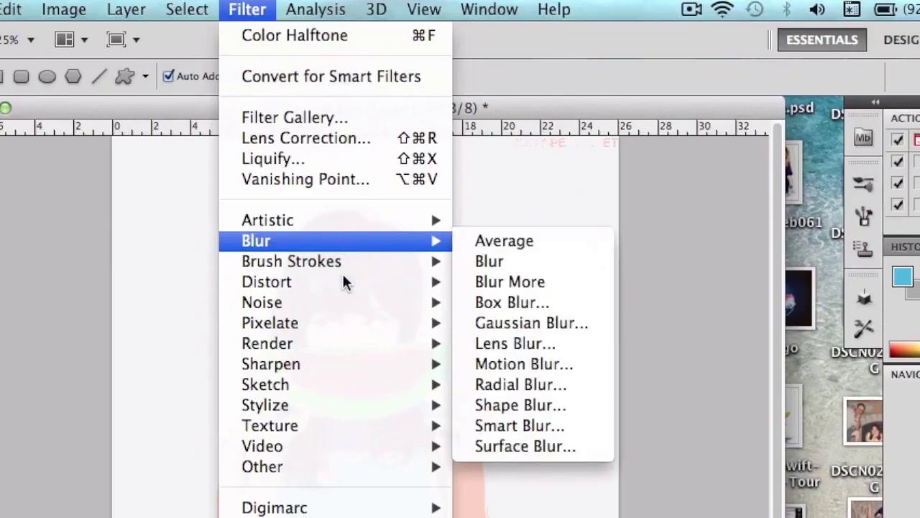
{"action": "mouse_move", "coordinate": [381, 227]}
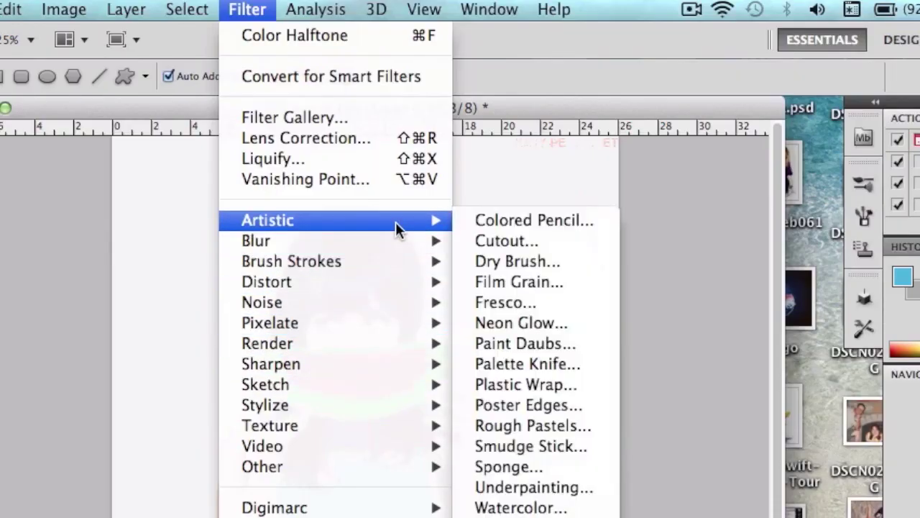
{"action": "left_click", "coordinate": [499, 284]}
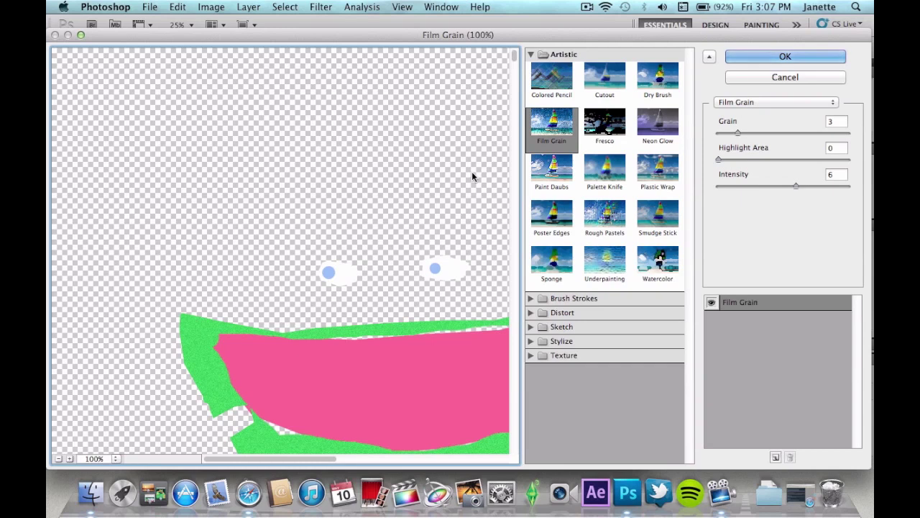
{"action": "key", "text": "Return"}
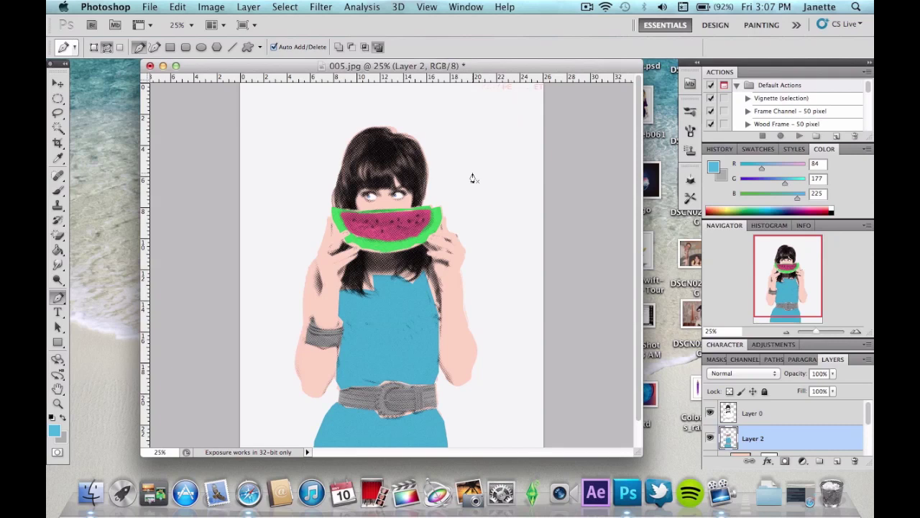
{"action": "left_click", "coordinate": [149, 7]}
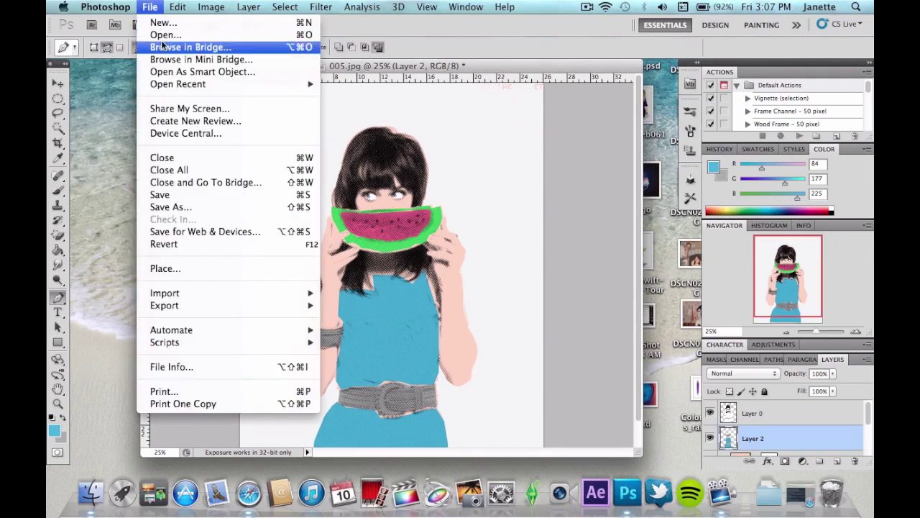
{"action": "left_click", "coordinate": [189, 48]}
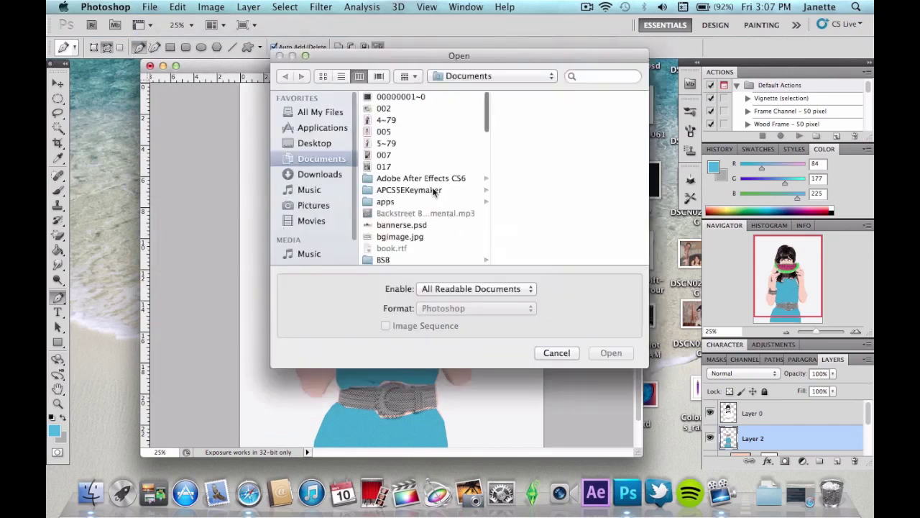
{"action": "left_click", "coordinate": [327, 113]}
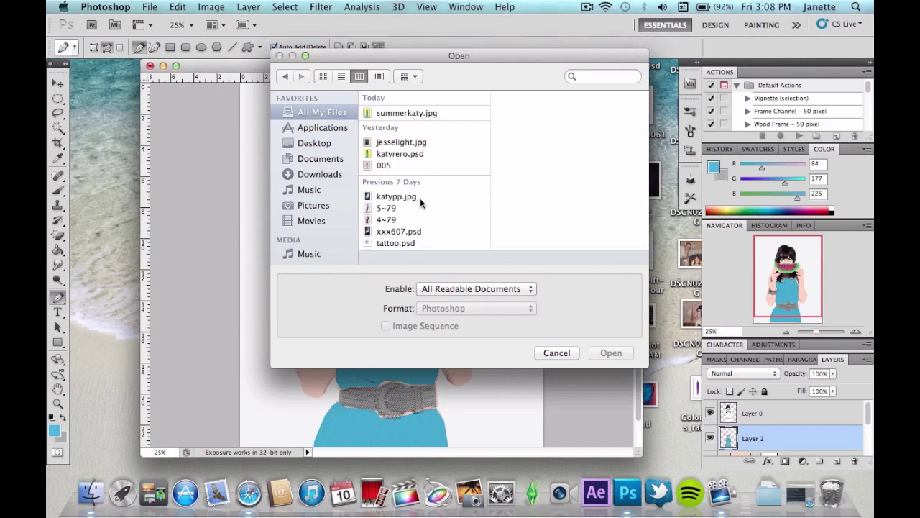
{"action": "scroll", "coordinate": [419, 198], "scroll_direction": "down", "scroll_amount": 3}
{"action": "scroll", "coordinate": [420, 197], "scroll_direction": "up", "scroll_amount": 3}
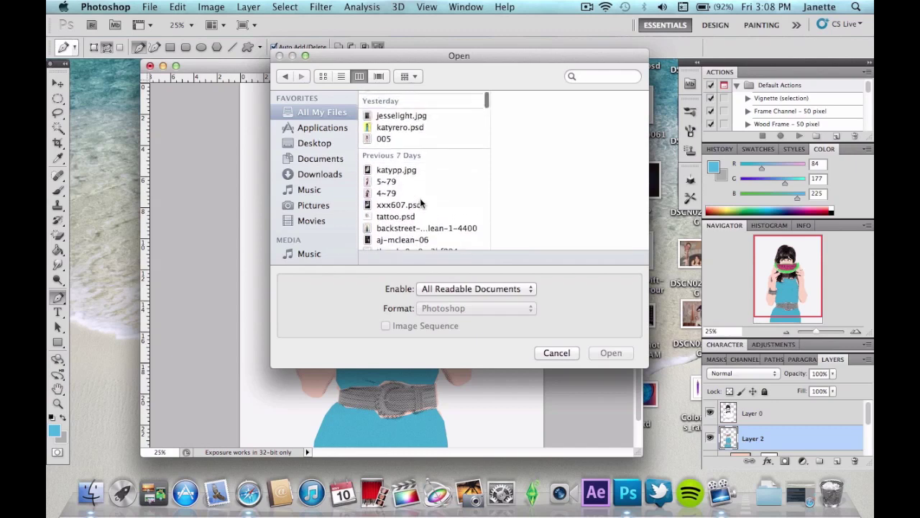
{"action": "left_click", "coordinate": [560, 351]}
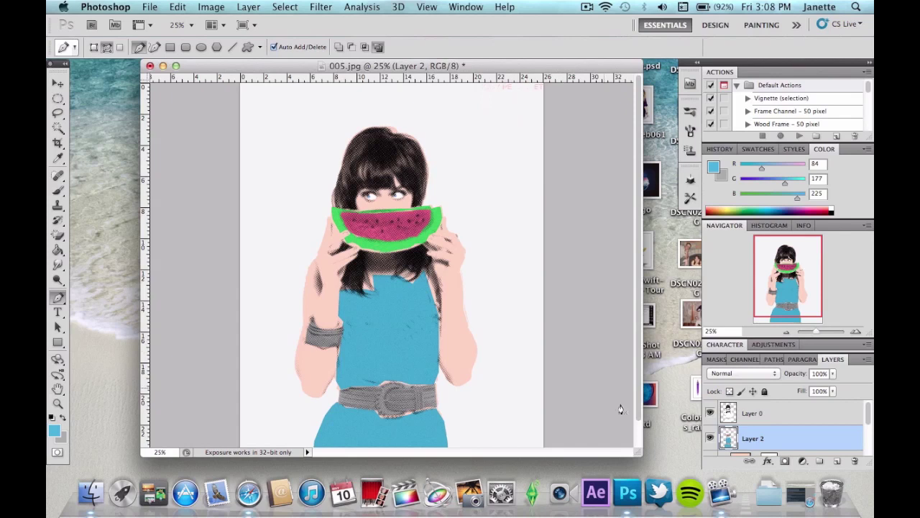
- Select Layer 1, set the foreground color to bright yellow fff000, and fill the background layer with it
{"action": "scroll", "coordinate": [707, 383], "scroll_direction": "down", "scroll_amount": 2}
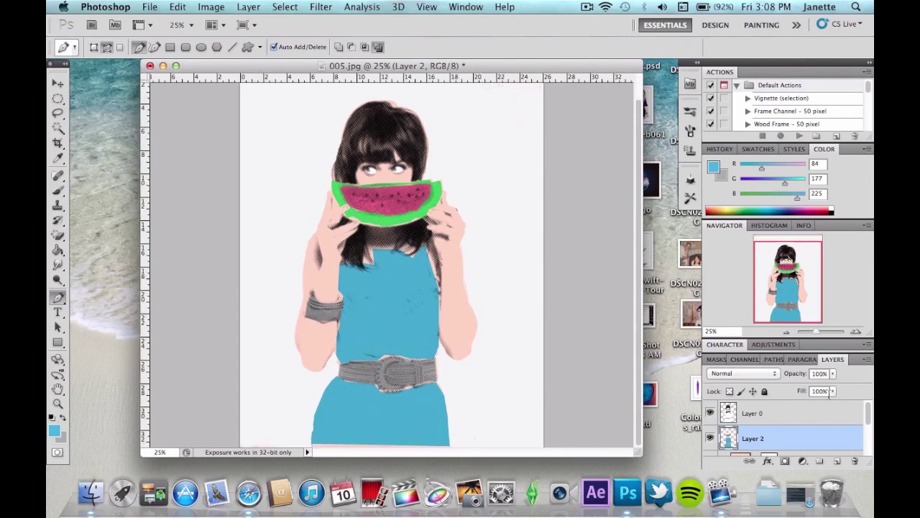
{"action": "scroll", "coordinate": [841, 436], "scroll_direction": "down", "scroll_amount": 3}
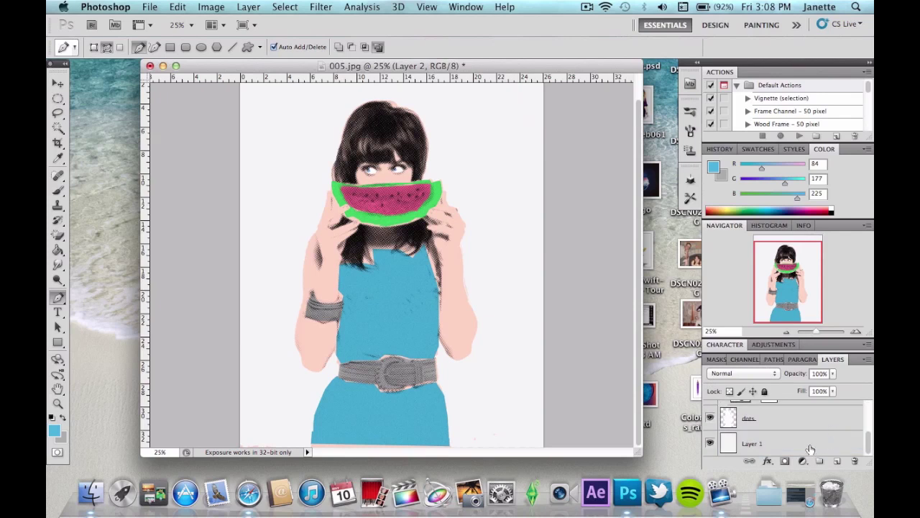
{"action": "left_click", "coordinate": [808, 444]}
{"action": "left_click", "coordinate": [713, 168]}
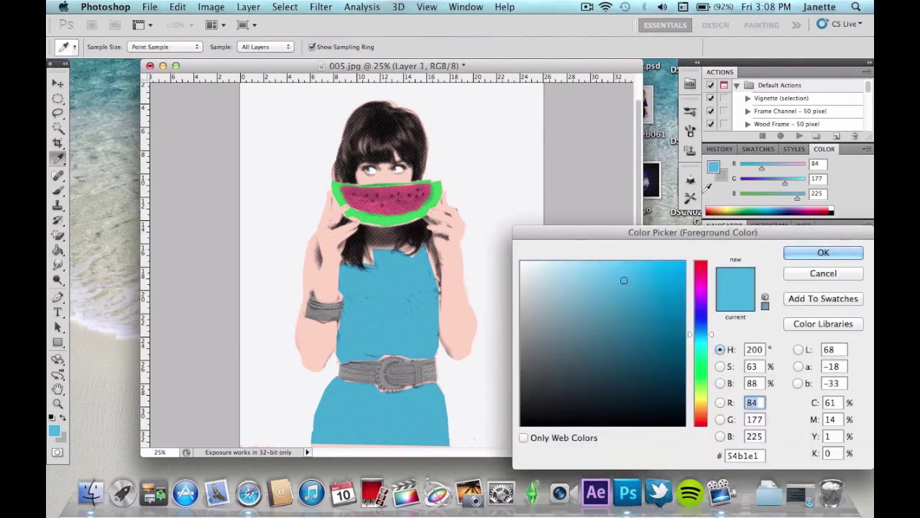
{"action": "left_click", "coordinate": [698, 402]}
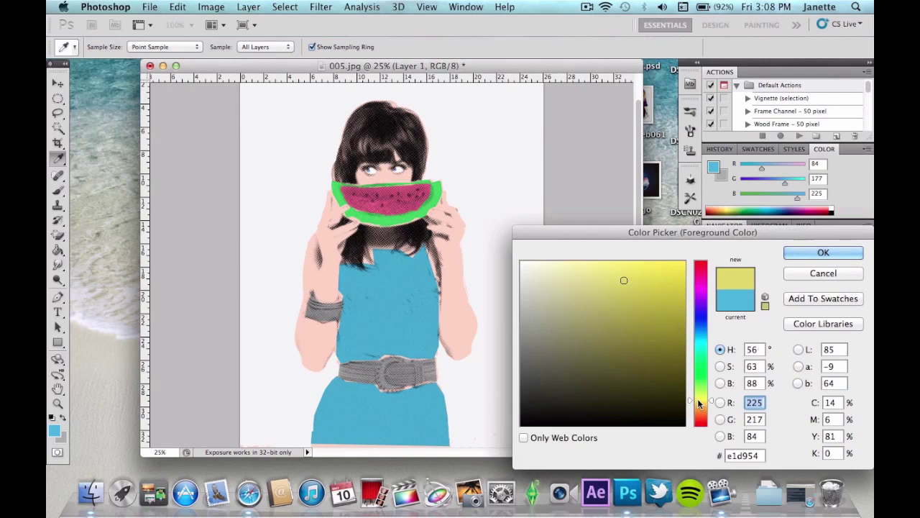
{"action": "mouse_move", "coordinate": [666, 300]}
{"action": "left_mouse_down"}
{"action": "mouse_move", "coordinate": [667, 266]}
{"action": "mouse_move", "coordinate": [711, 239]}
{"action": "left_mouse_up"}
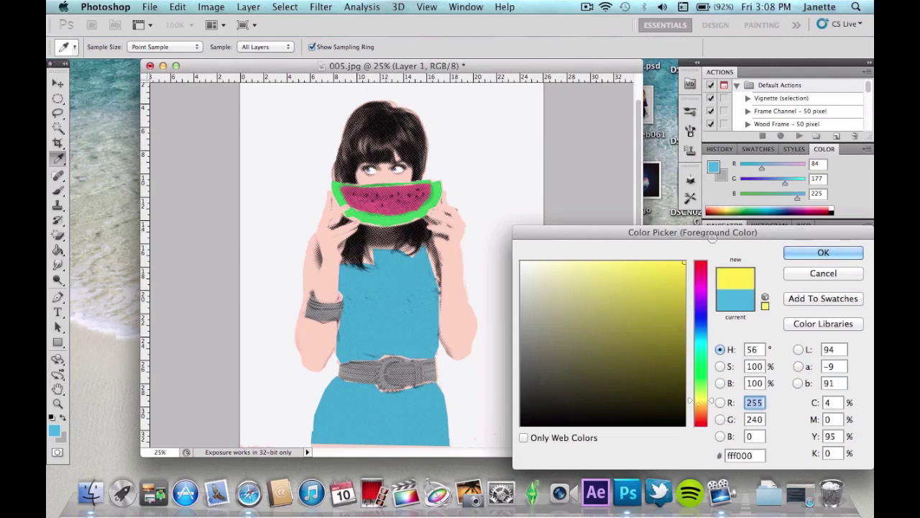
{"action": "left_click", "coordinate": [806, 249]}
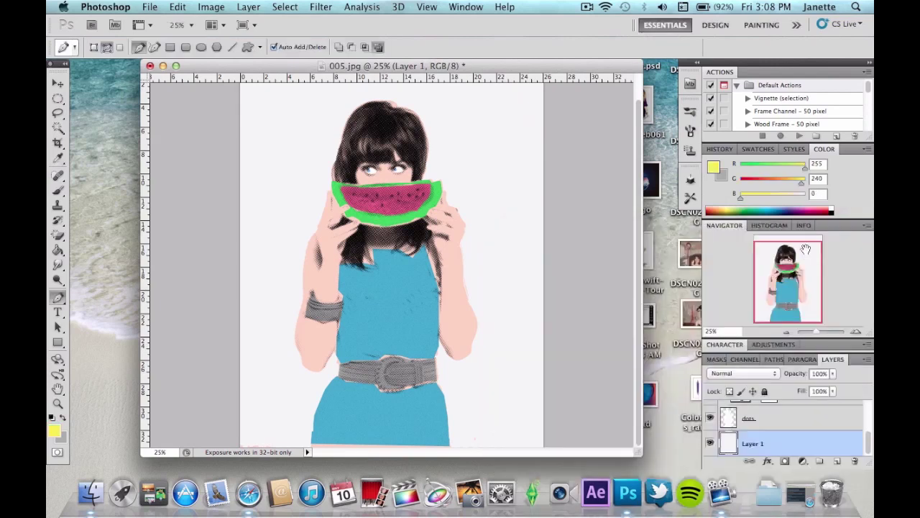
{"action": "key", "text": "alt+BackSpace"}
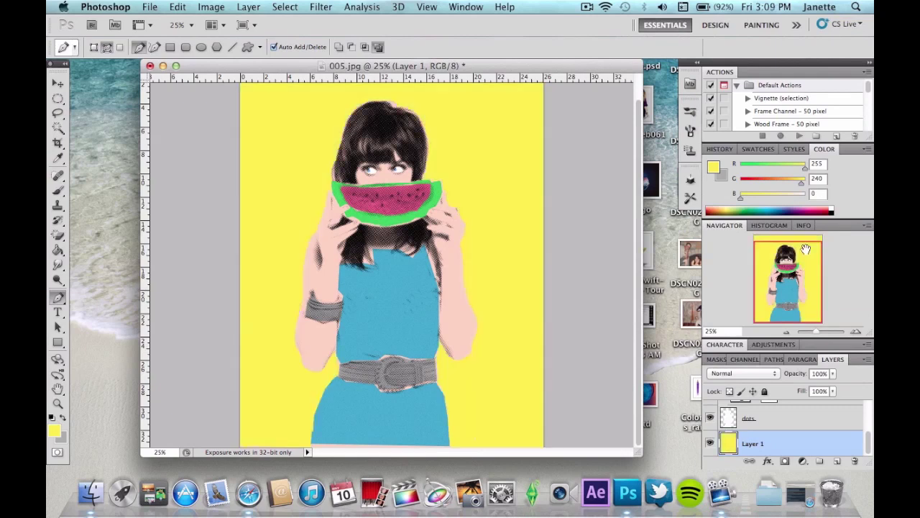
{"action": "left_click", "coordinate": [855, 332]}
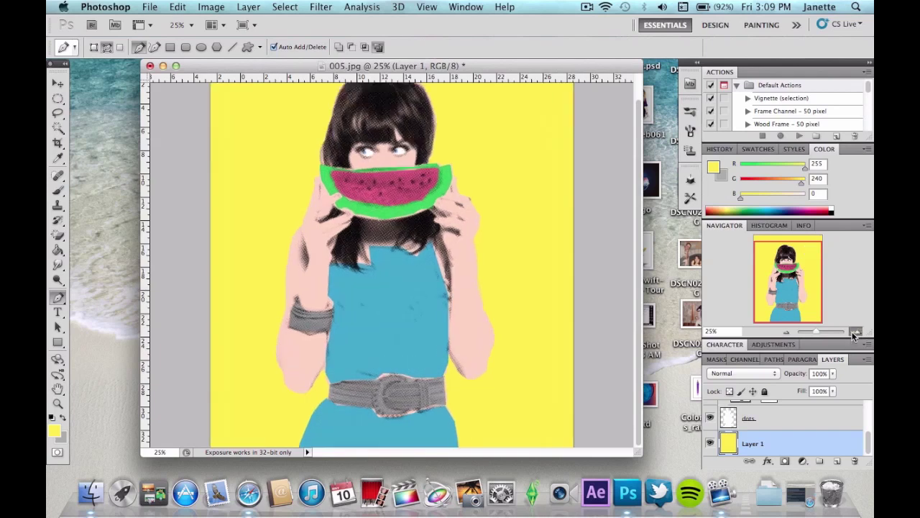
{"action": "key", "text": "super+equal"}
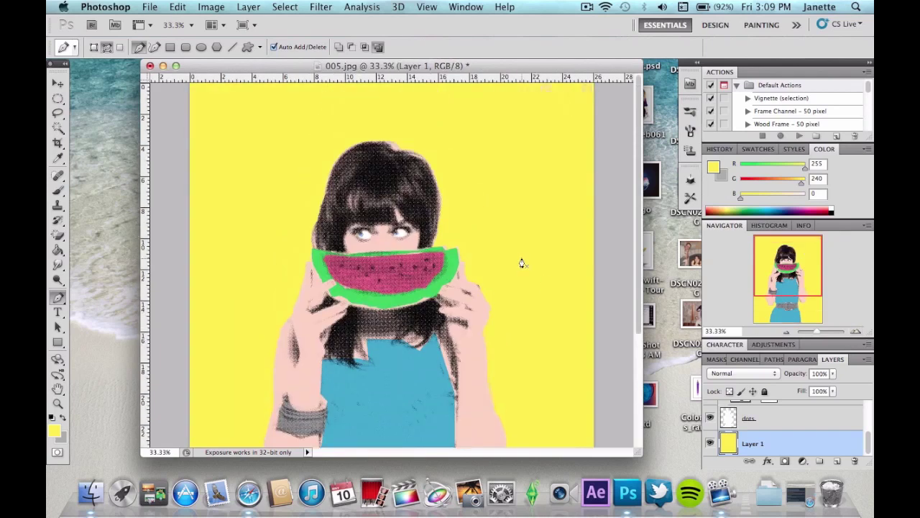